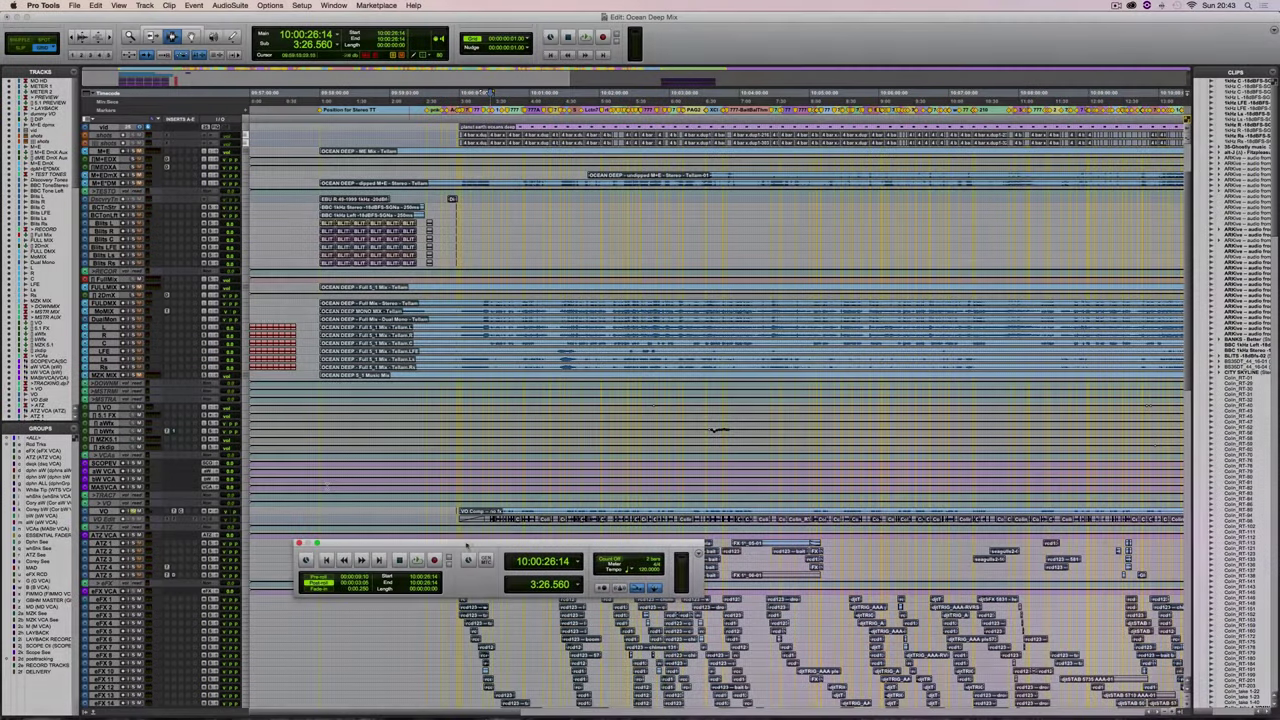
Step: Enlarge the VO track's height and play it back to audition the voice-over
{"action": "left_click", "coordinate": [246, 517]}
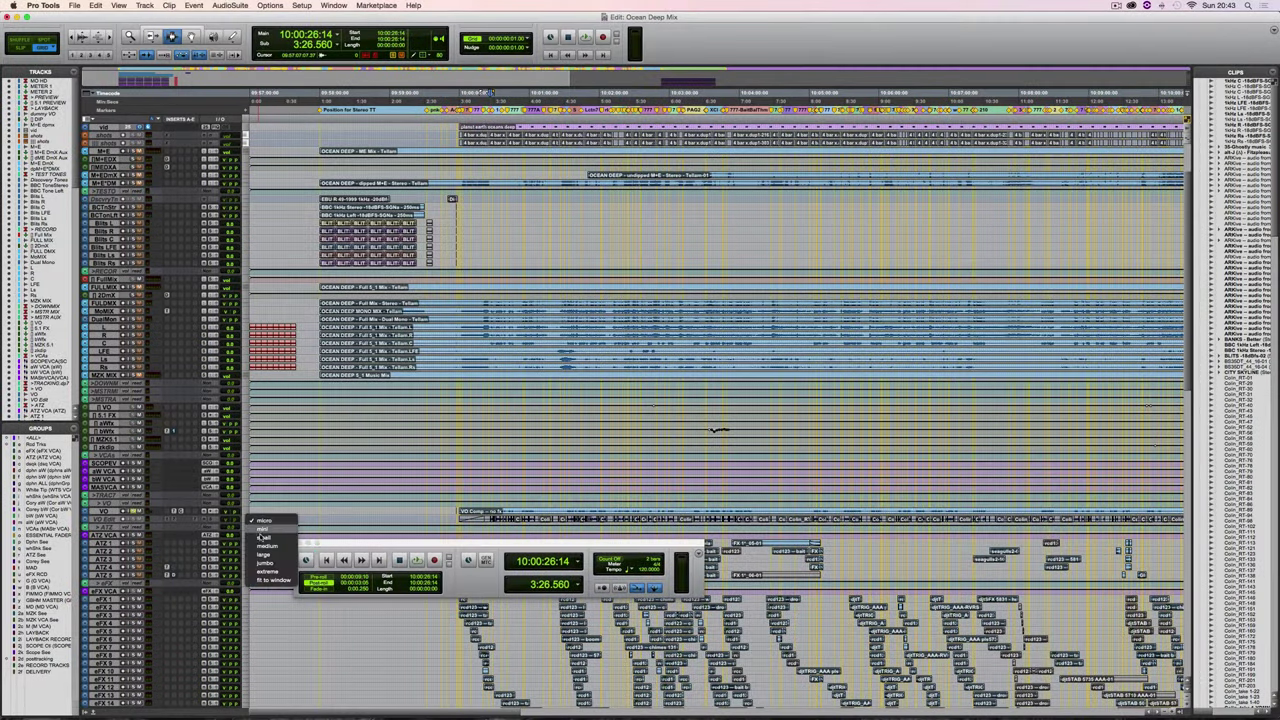
{"action": "left_click", "coordinate": [264, 545]}
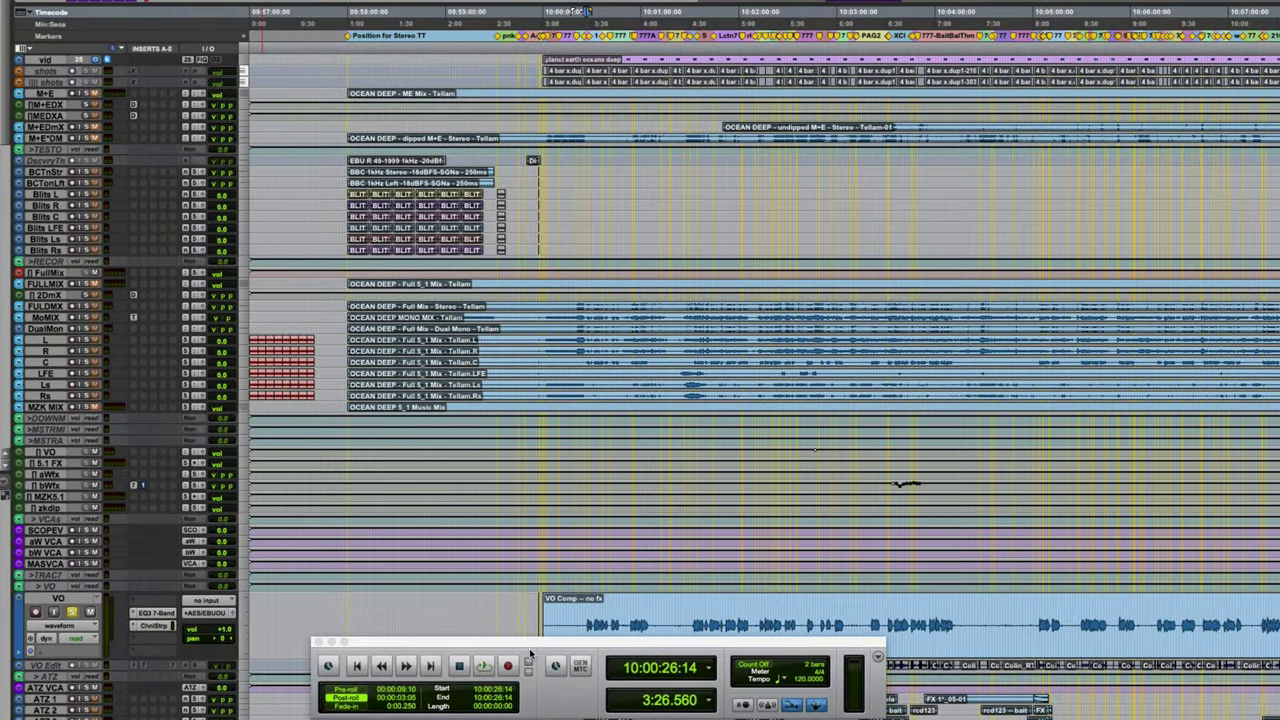
{"action": "key", "text": "space"}
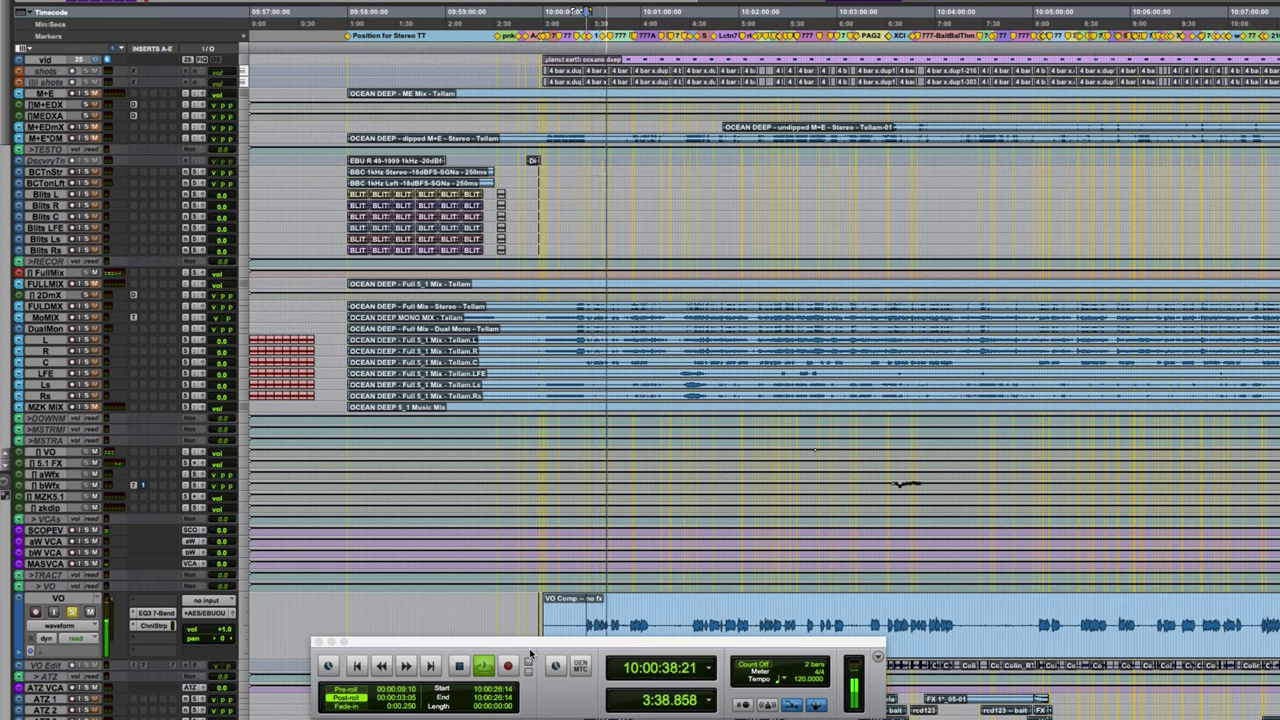
{"action": "key", "text": "space"}
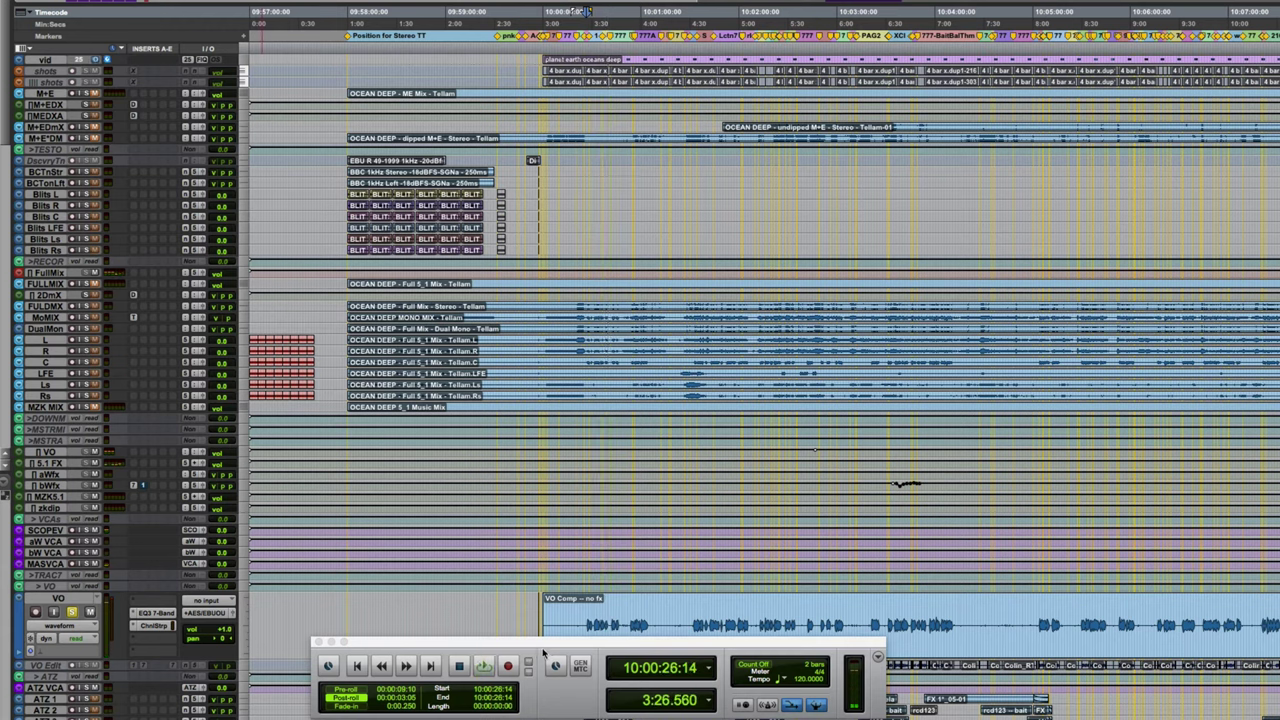
Step: Open the VO track's EQ3 7-Band and Channel Strip plug-in windows
{"action": "left_click", "coordinate": [155, 613]}
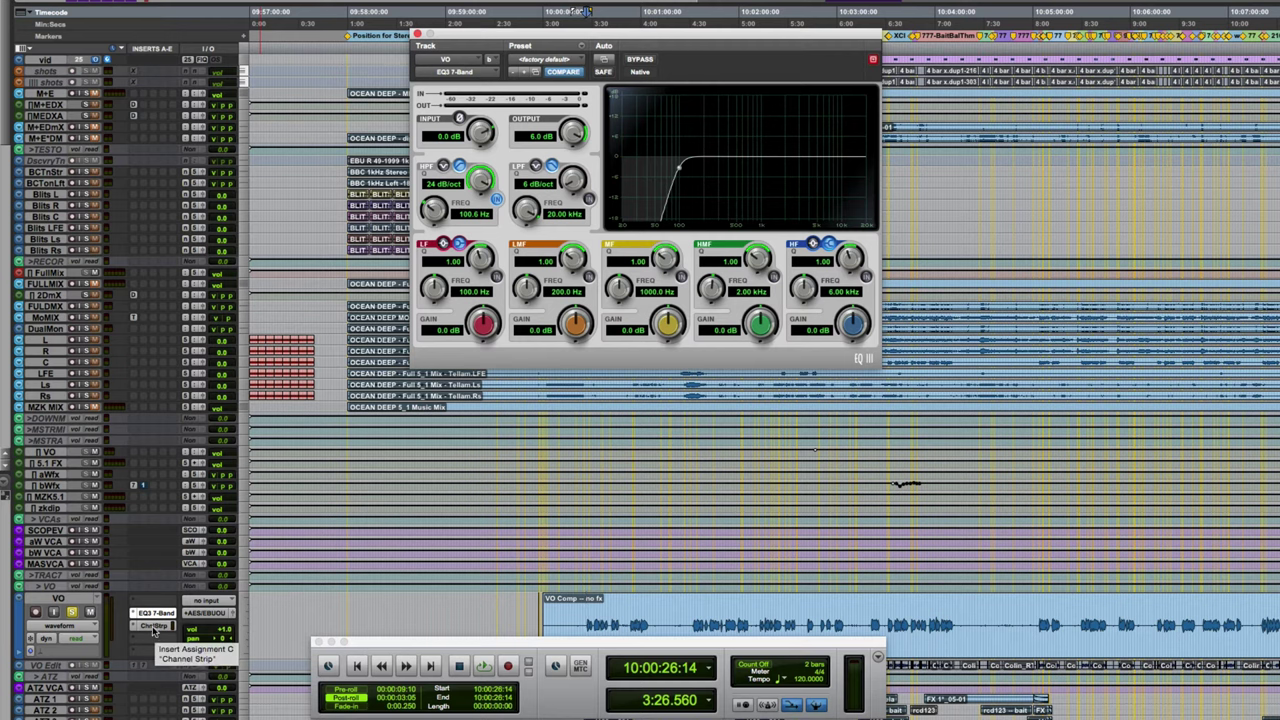
{"action": "left_click", "coordinate": [154, 627]}
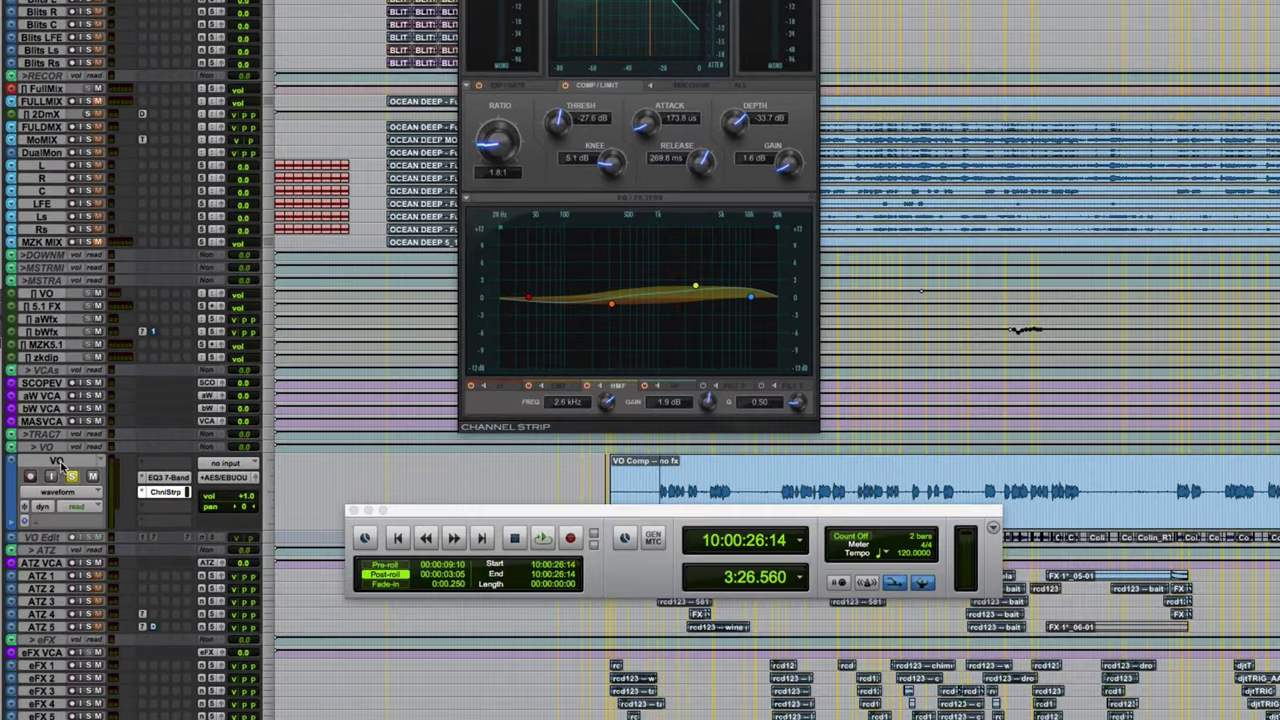
{"action": "right_click", "coordinate": [56, 559]}
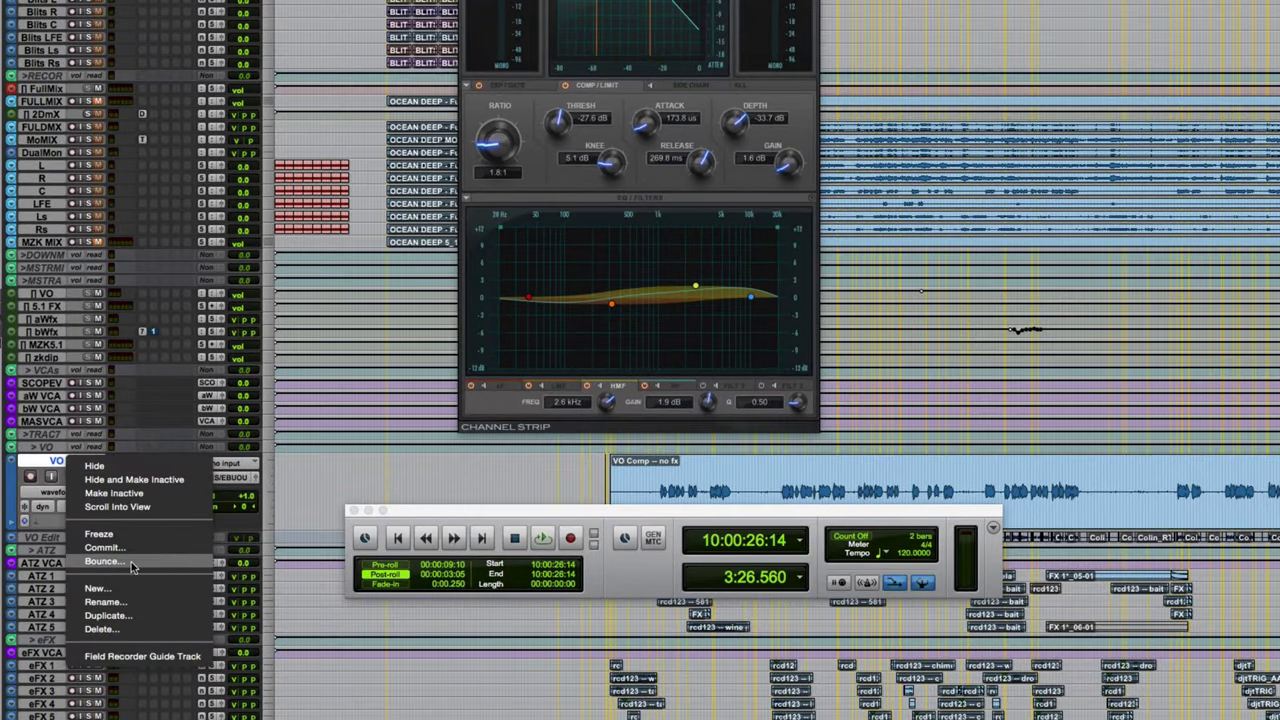
Step: Commit the VO track to a new VO.cm track with Source Tracks set to Do Nothing
{"action": "left_click", "coordinate": [134, 549]}
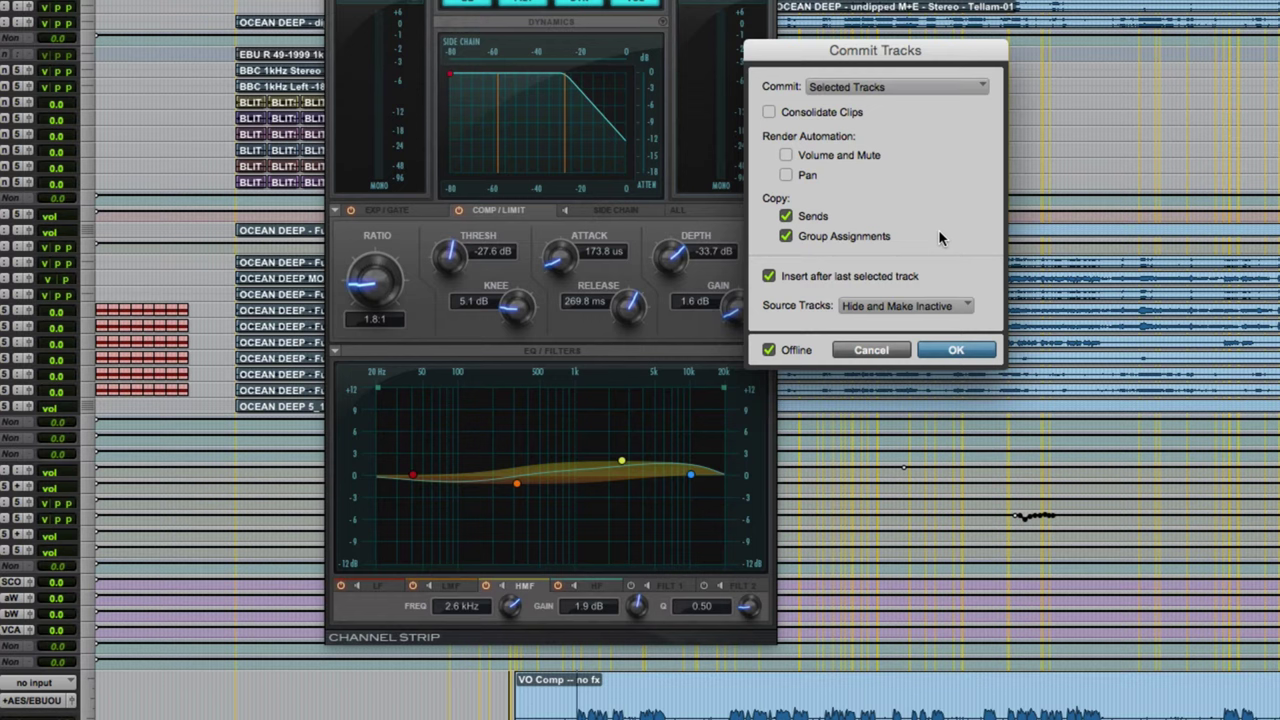
{"action": "left_click", "coordinate": [922, 306]}
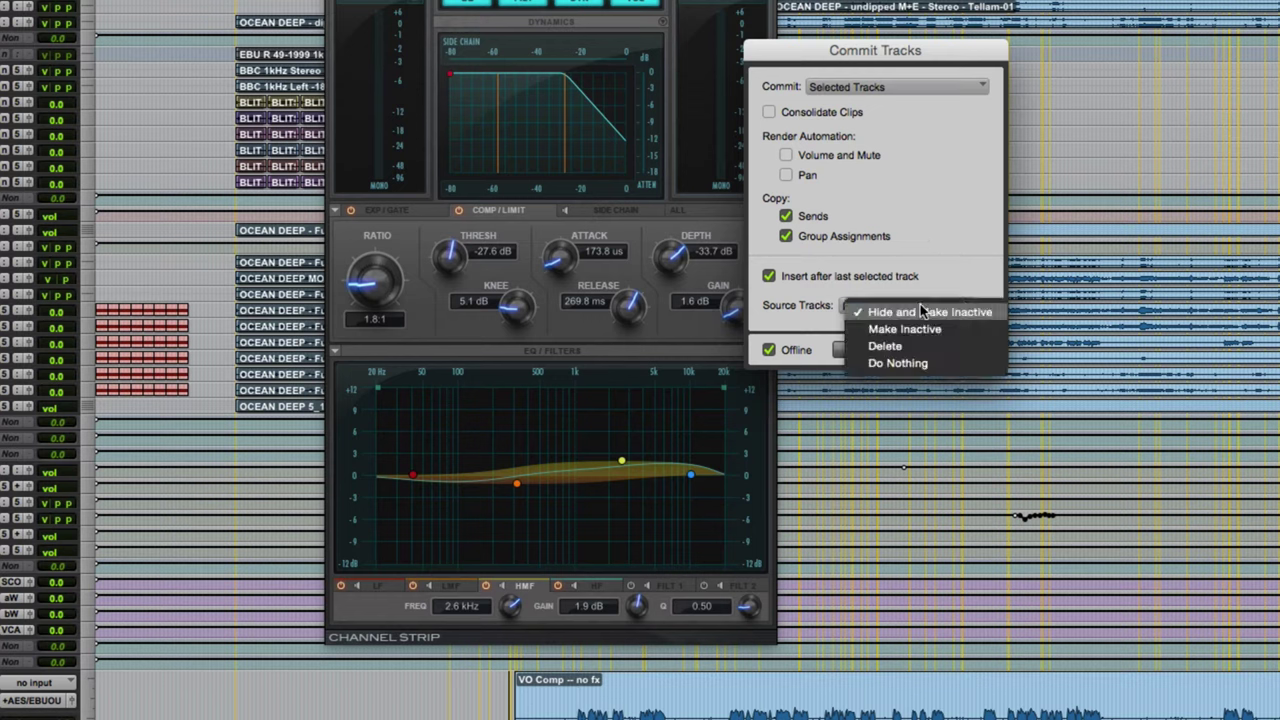
{"action": "left_click", "coordinate": [924, 366]}
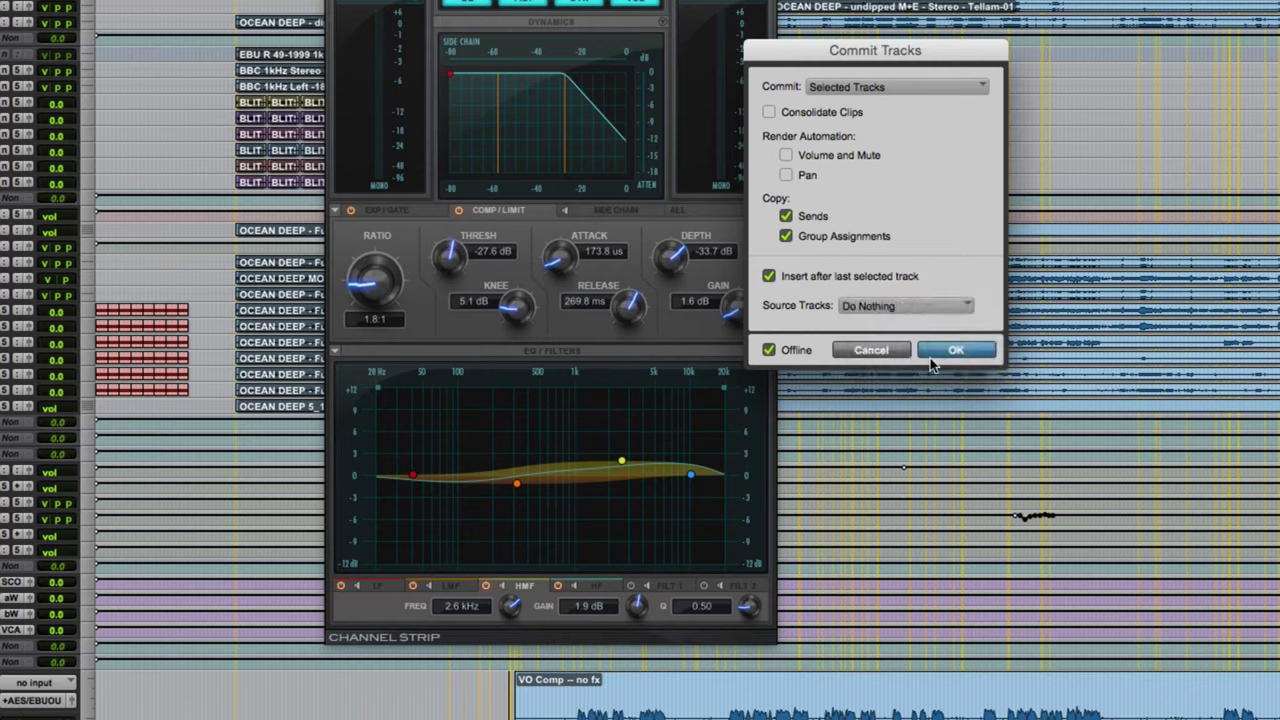
{"action": "left_click", "coordinate": [958, 354]}
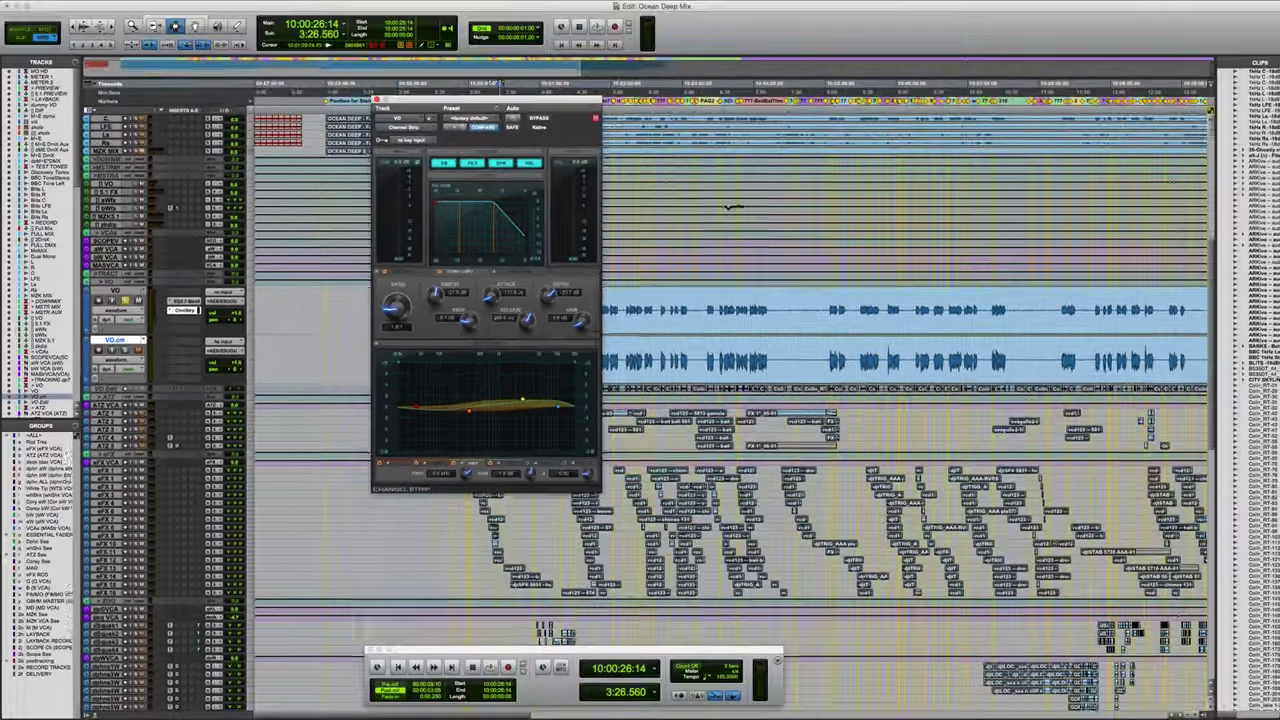
Step: Show the Comments column and comment 'Original VO track. There's also a committed version' on VO
{"action": "scroll", "coordinate": [733, 207], "scroll_direction": "down", "scroll_amount": 15}
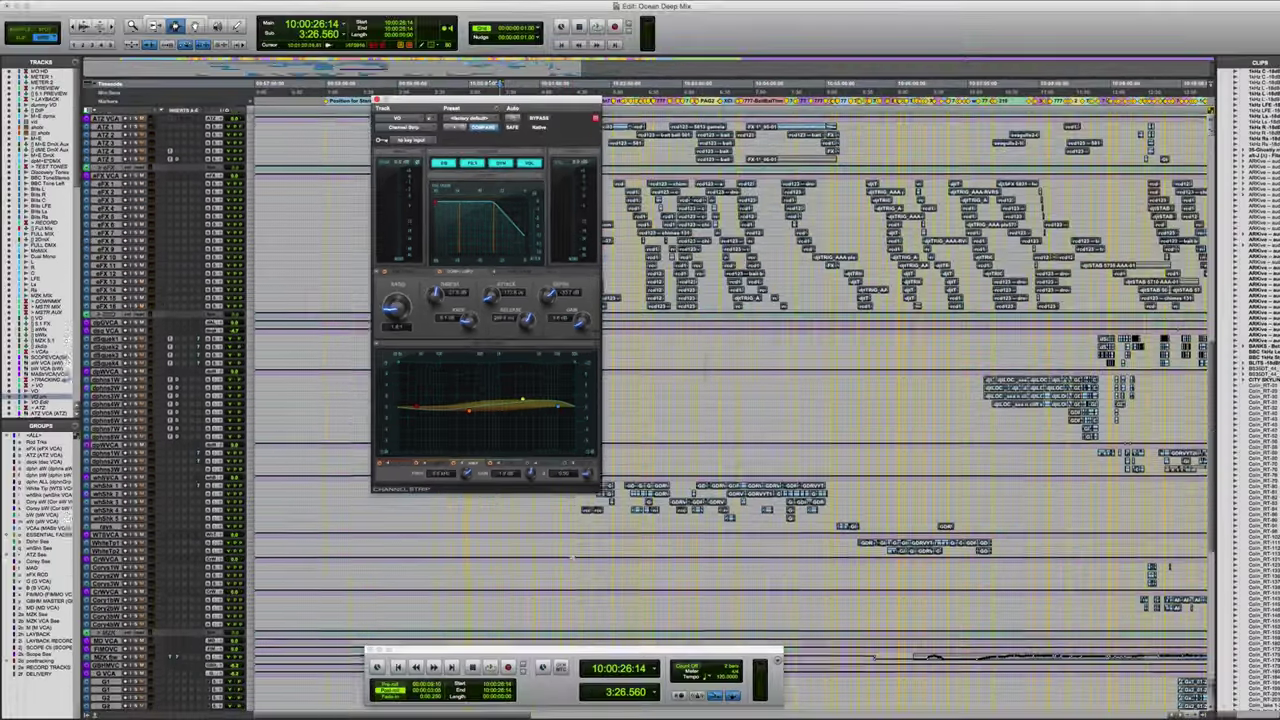
{"action": "scroll", "coordinate": [731, 435], "scroll_direction": "up", "scroll_amount": 10}
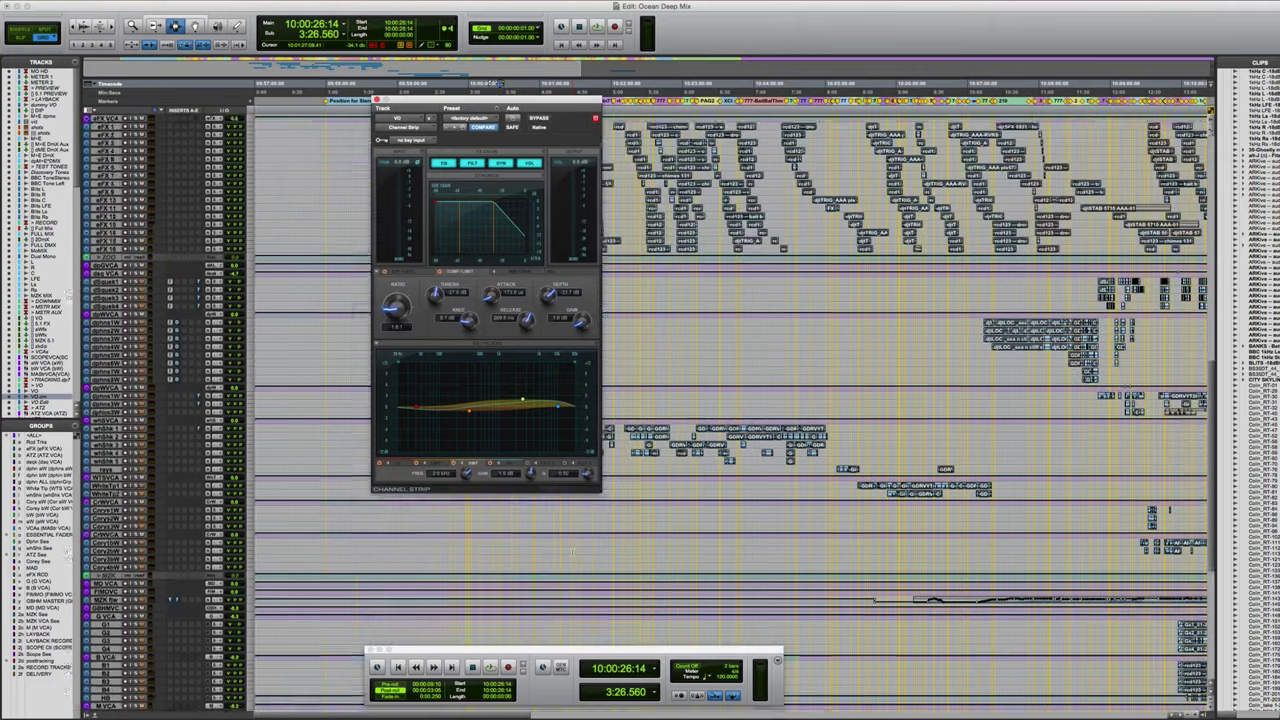
{"action": "scroll", "coordinate": [733, 433], "scroll_direction": "down", "scroll_amount": 1}
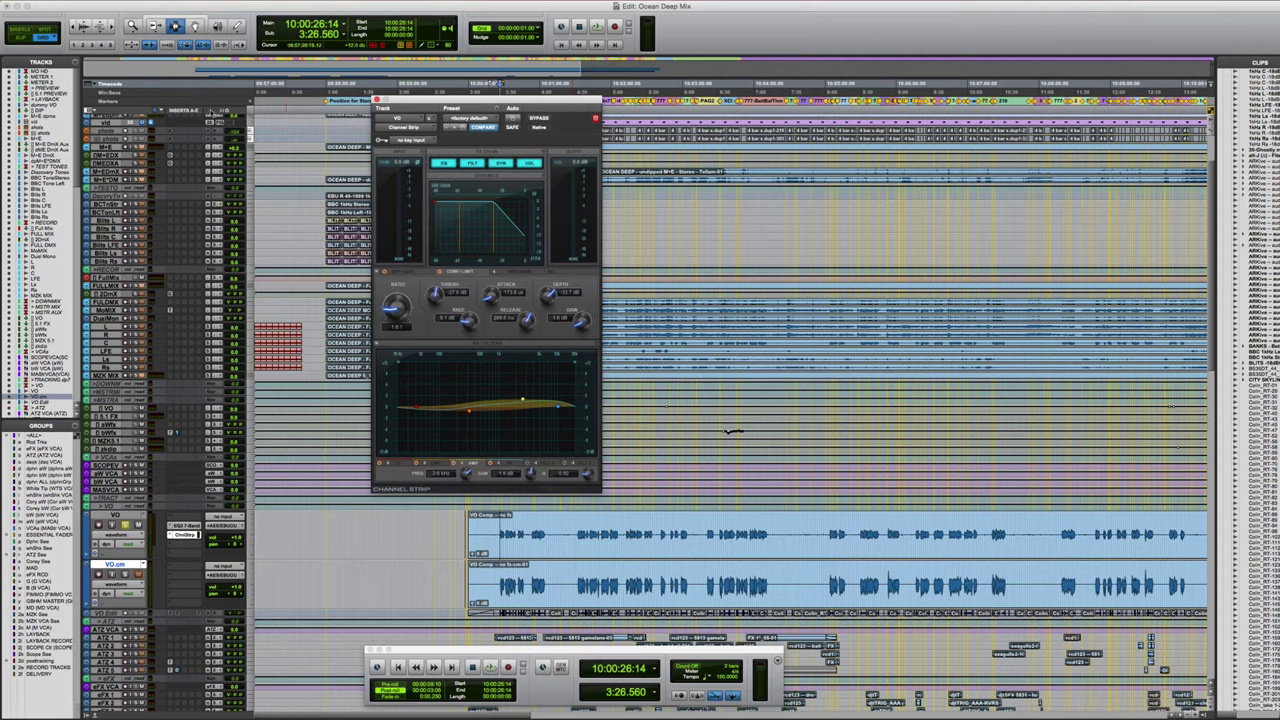
{"action": "left_click", "coordinate": [90, 113]}
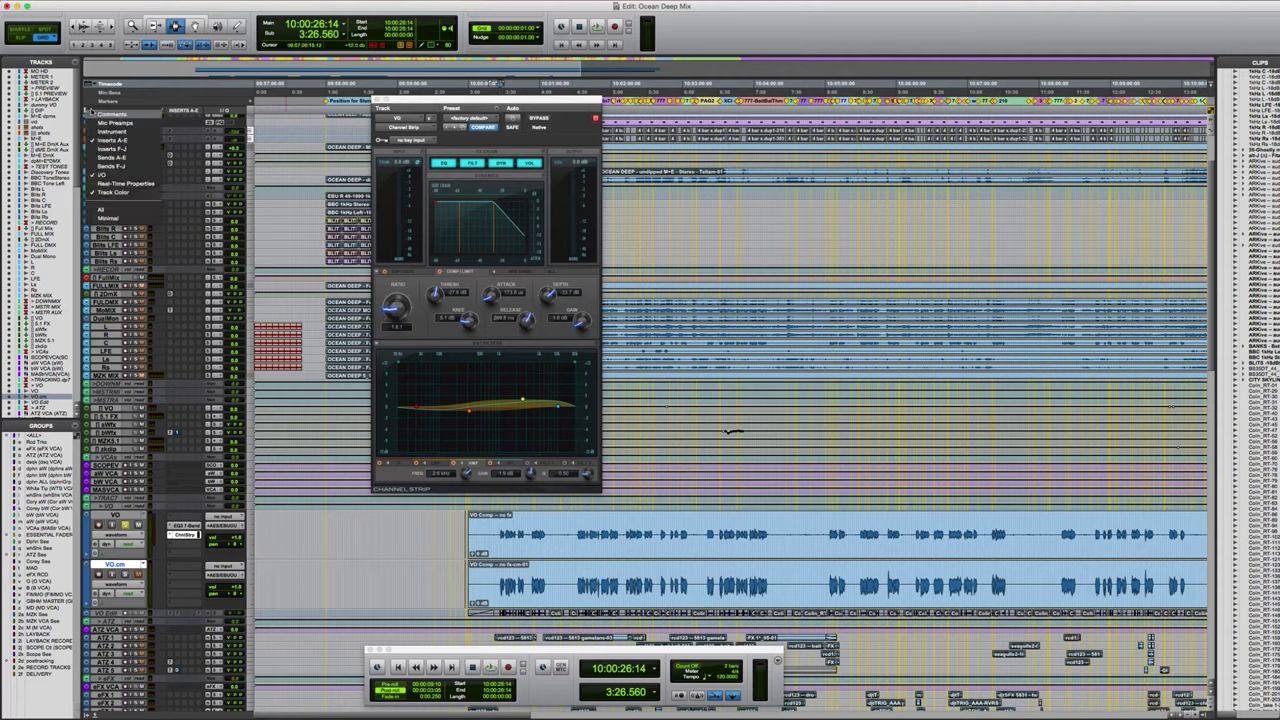
{"action": "left_click", "coordinate": [130, 114]}
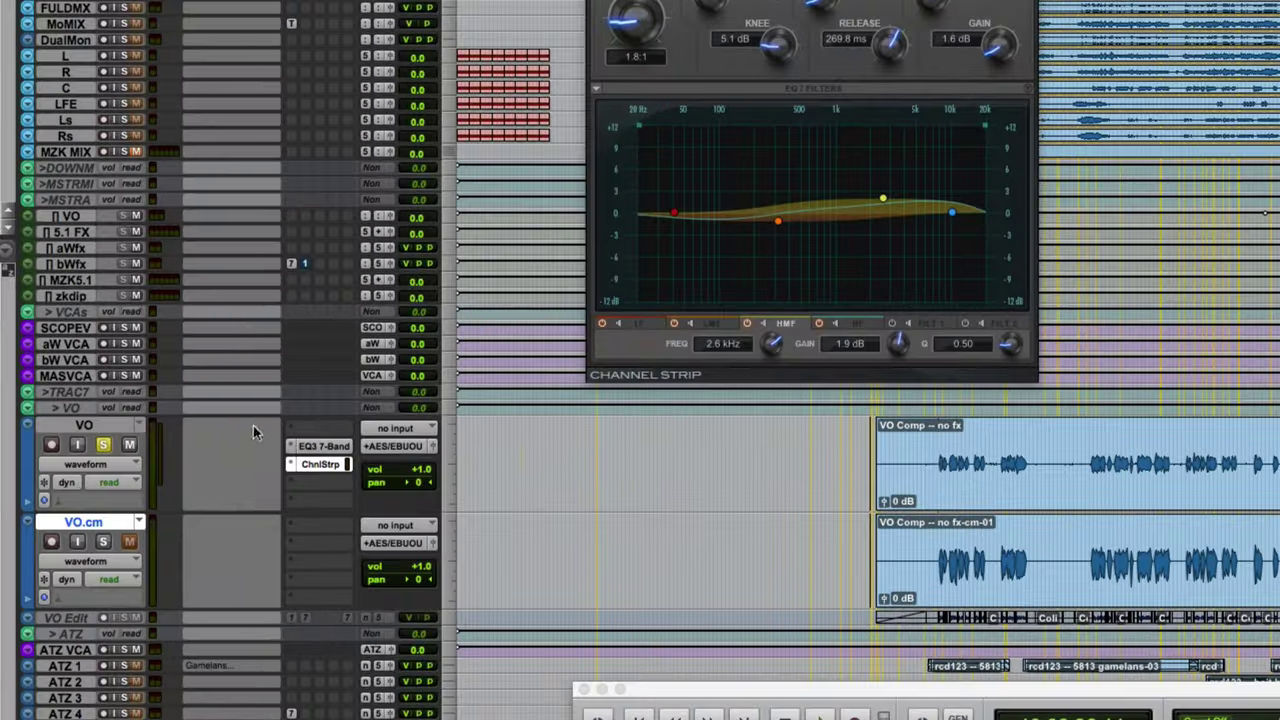
{"action": "left_click", "coordinate": [210, 433]}
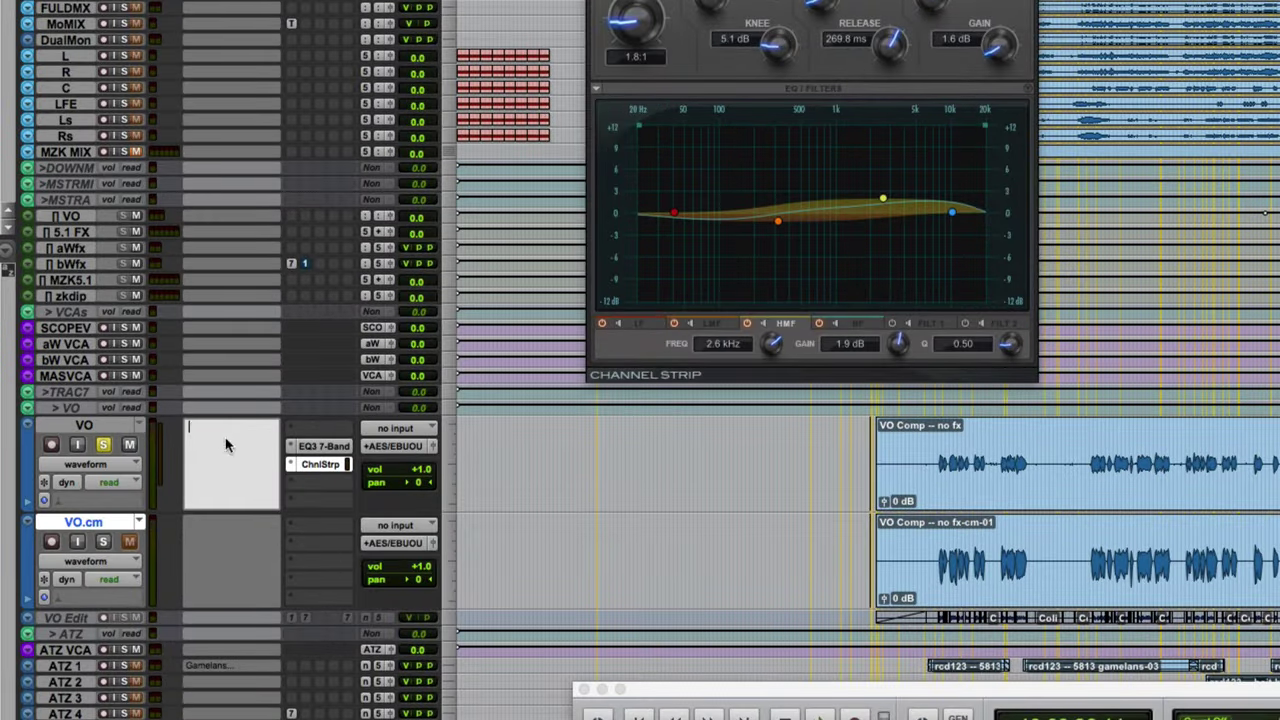
{"action": "type", "text": "Original VO track. There's also a committed version"}
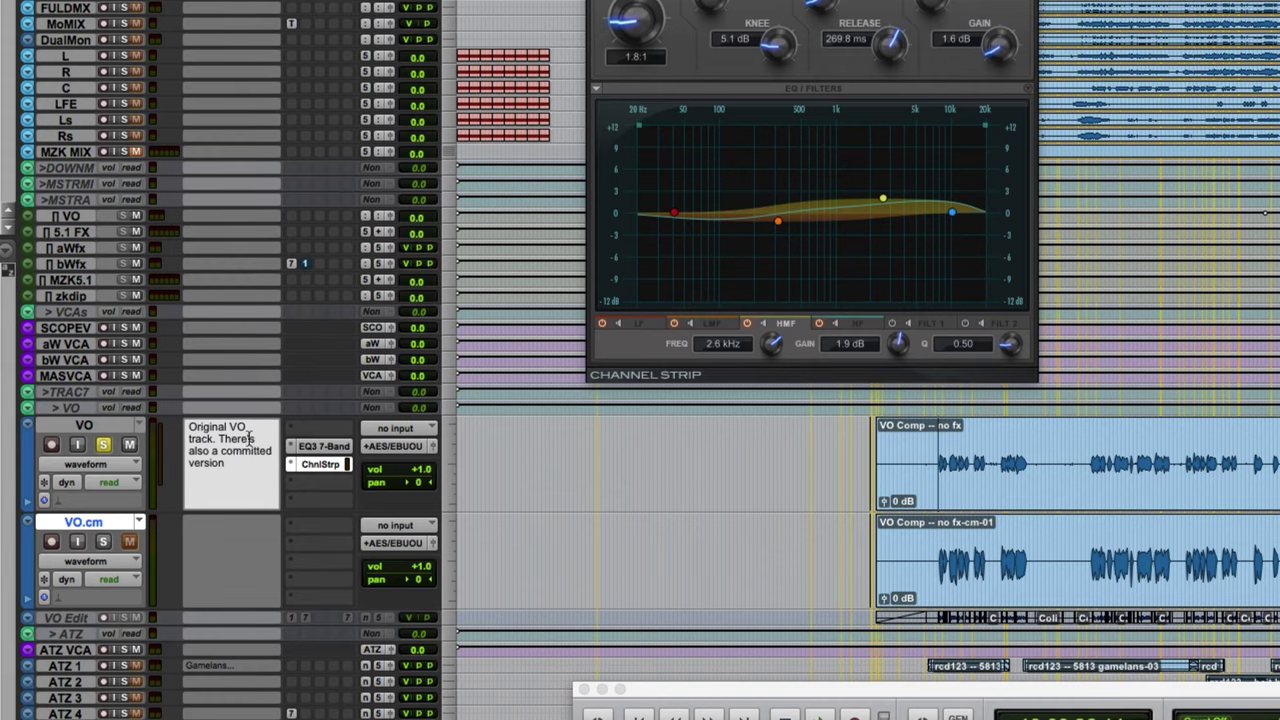
Step: Hide the VO.cm track and make it inactive
{"action": "left_click", "coordinate": [200, 545]}
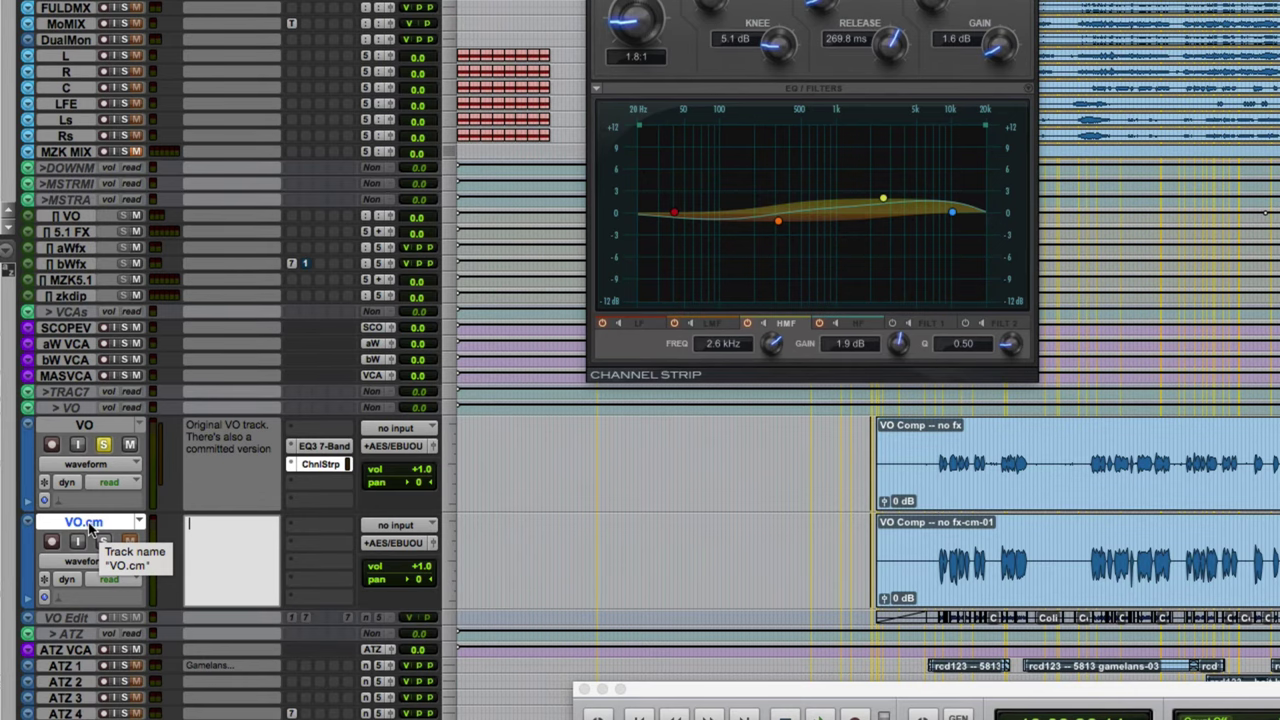
{"action": "right_click", "coordinate": [76, 524]}
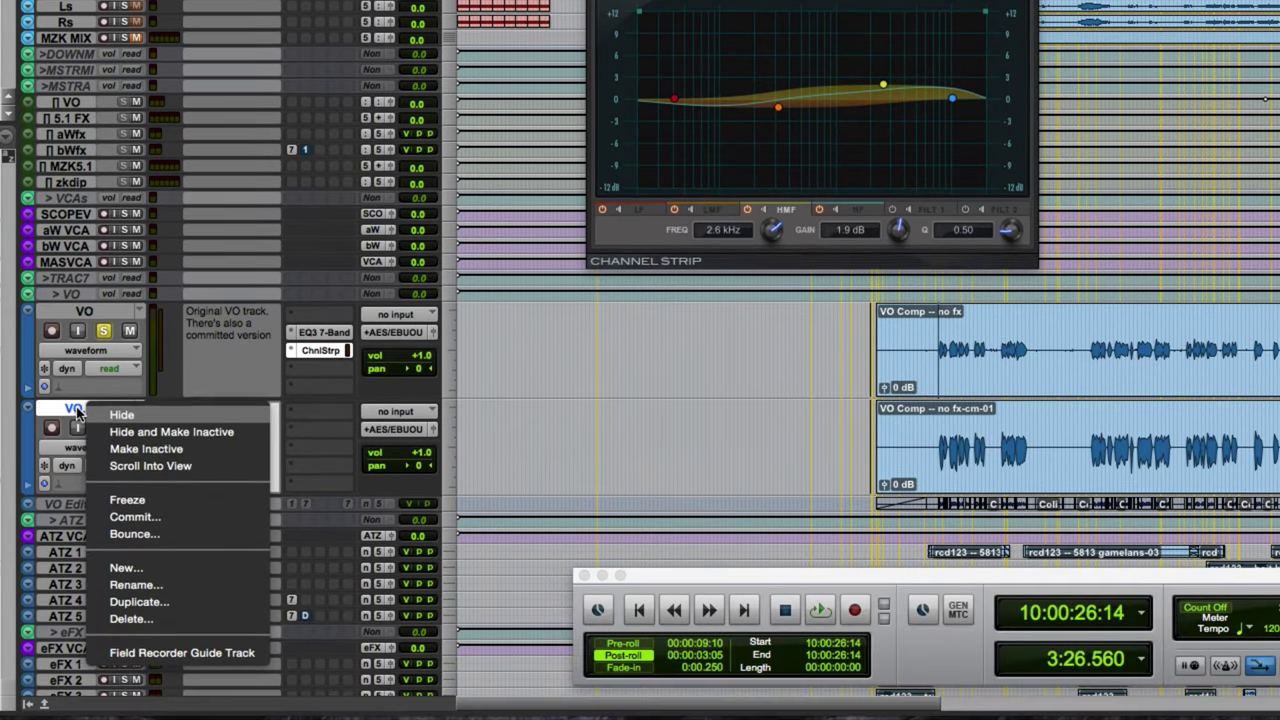
{"action": "left_click", "coordinate": [185, 432]}
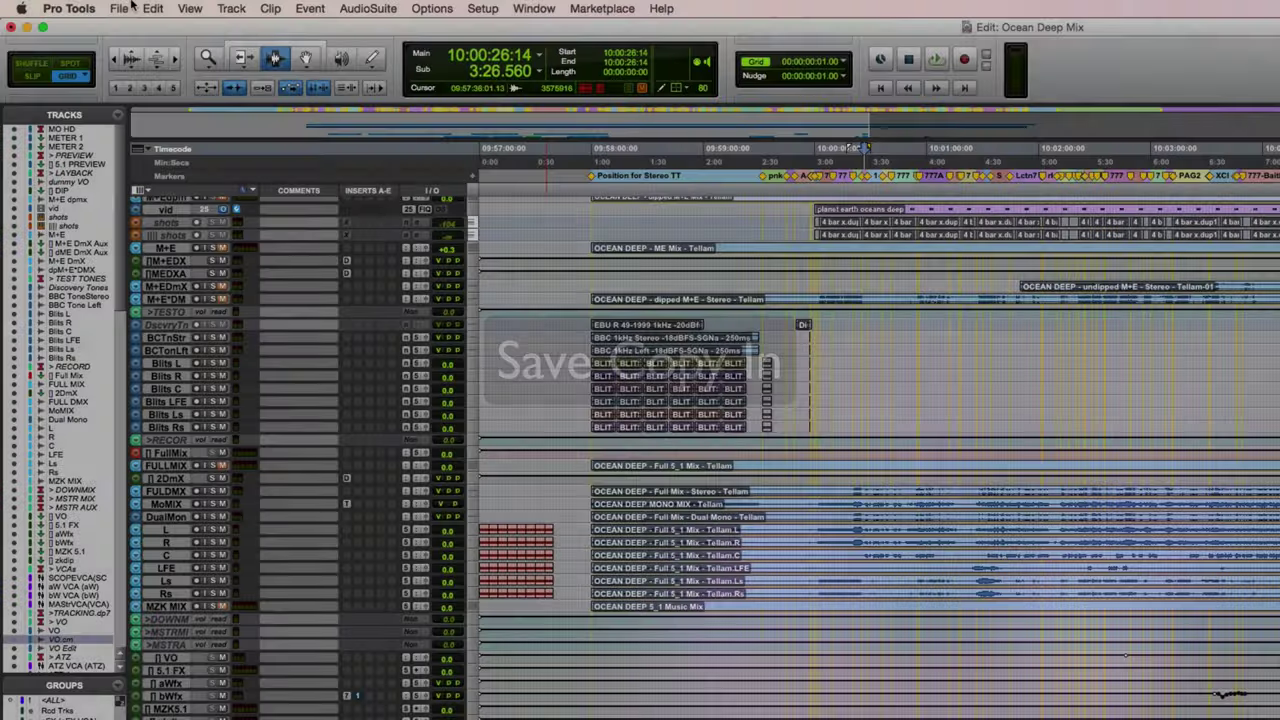
Step: Save a session copy that includes its audio files and movie/video files
{"action": "left_click", "coordinate": [119, 8]}
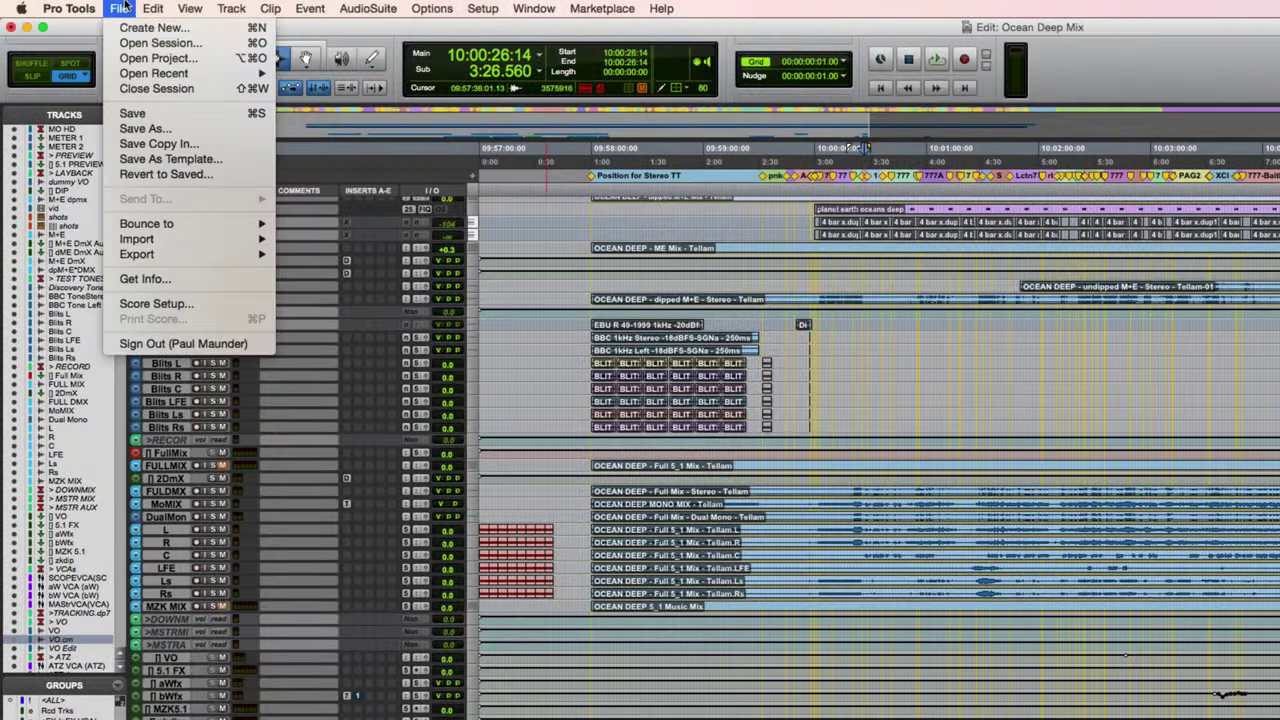
{"action": "left_click", "coordinate": [218, 150]}
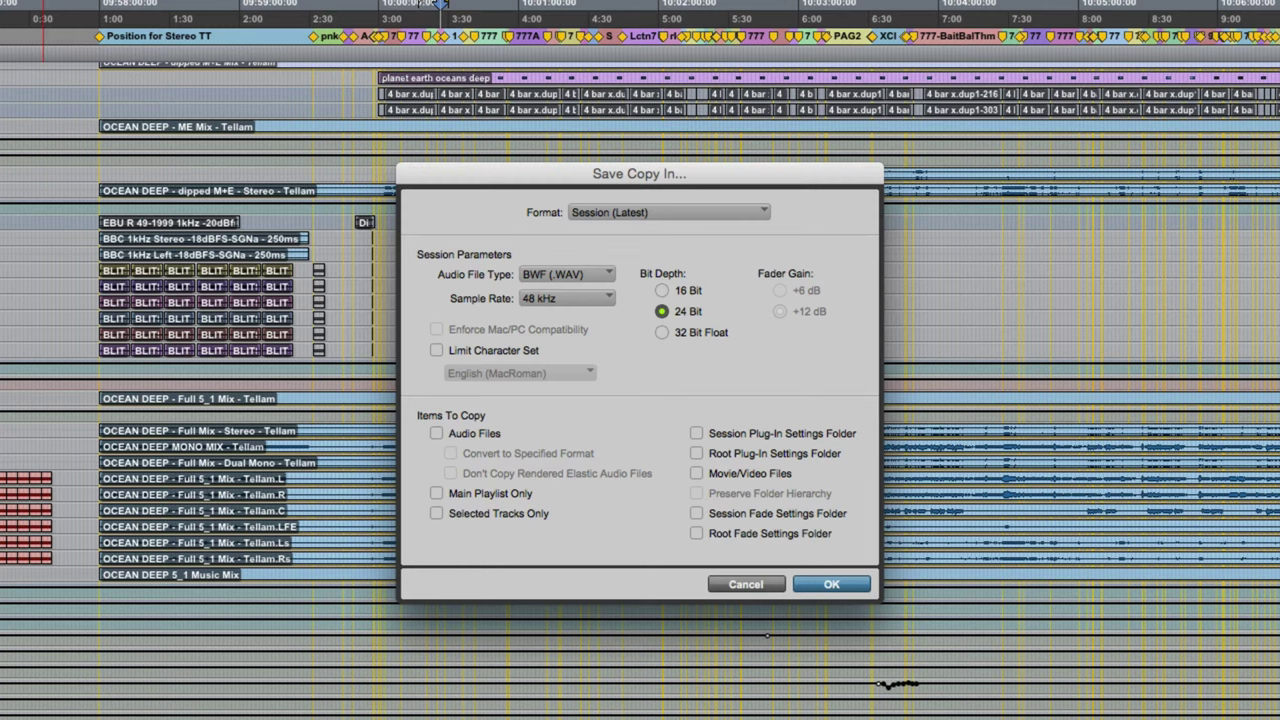
{"action": "left_click", "coordinate": [435, 432]}
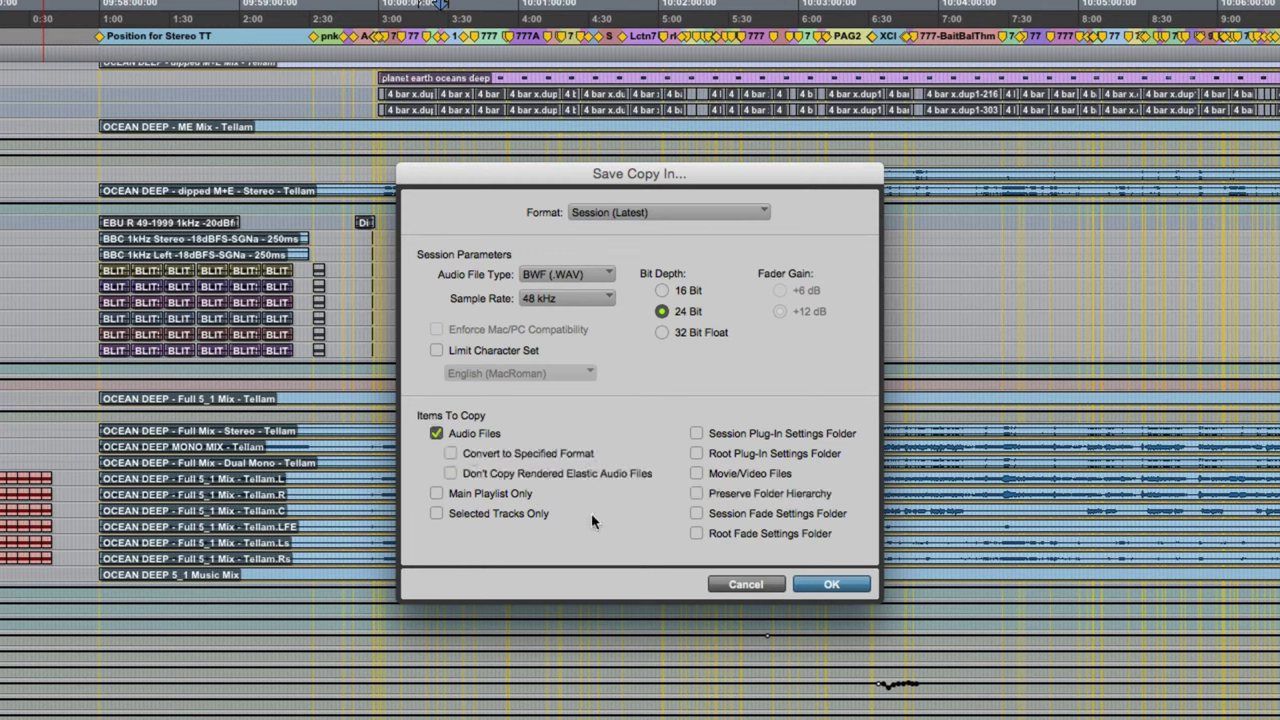
{"action": "left_click", "coordinate": [696, 474]}
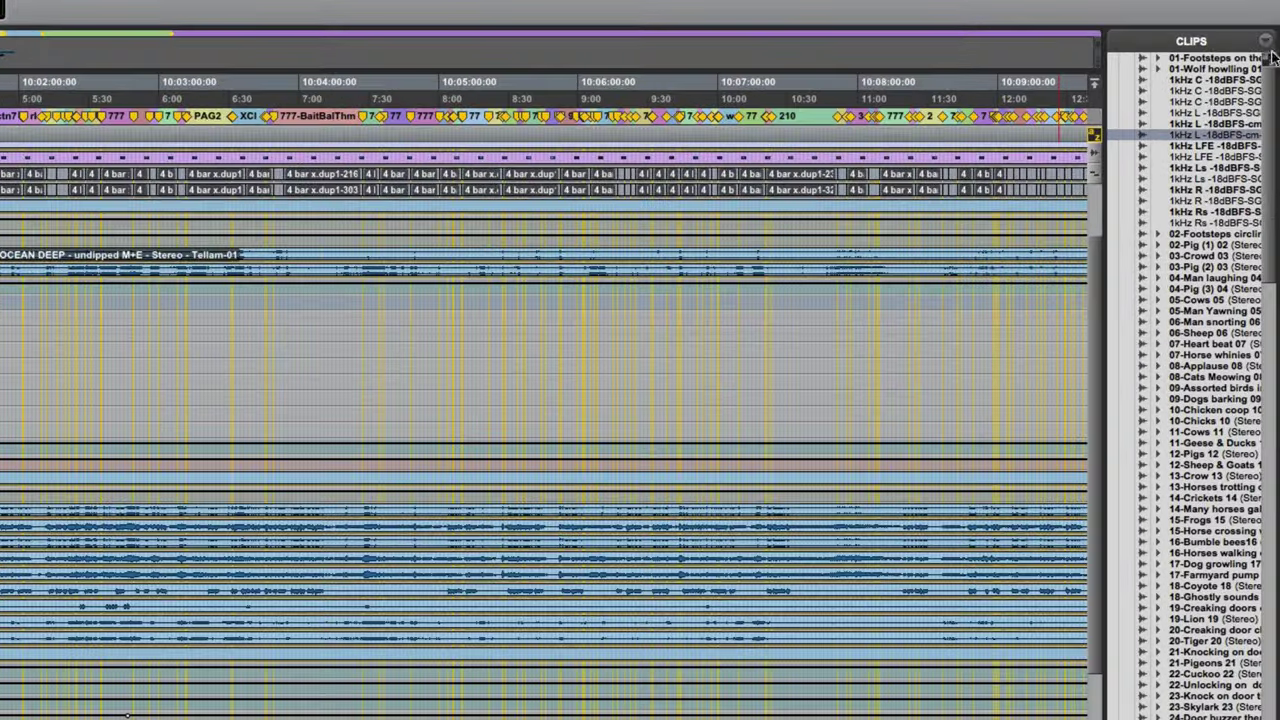
Step: Select all clips in the session from the Clips list
{"action": "left_click", "coordinate": [1273, 64]}
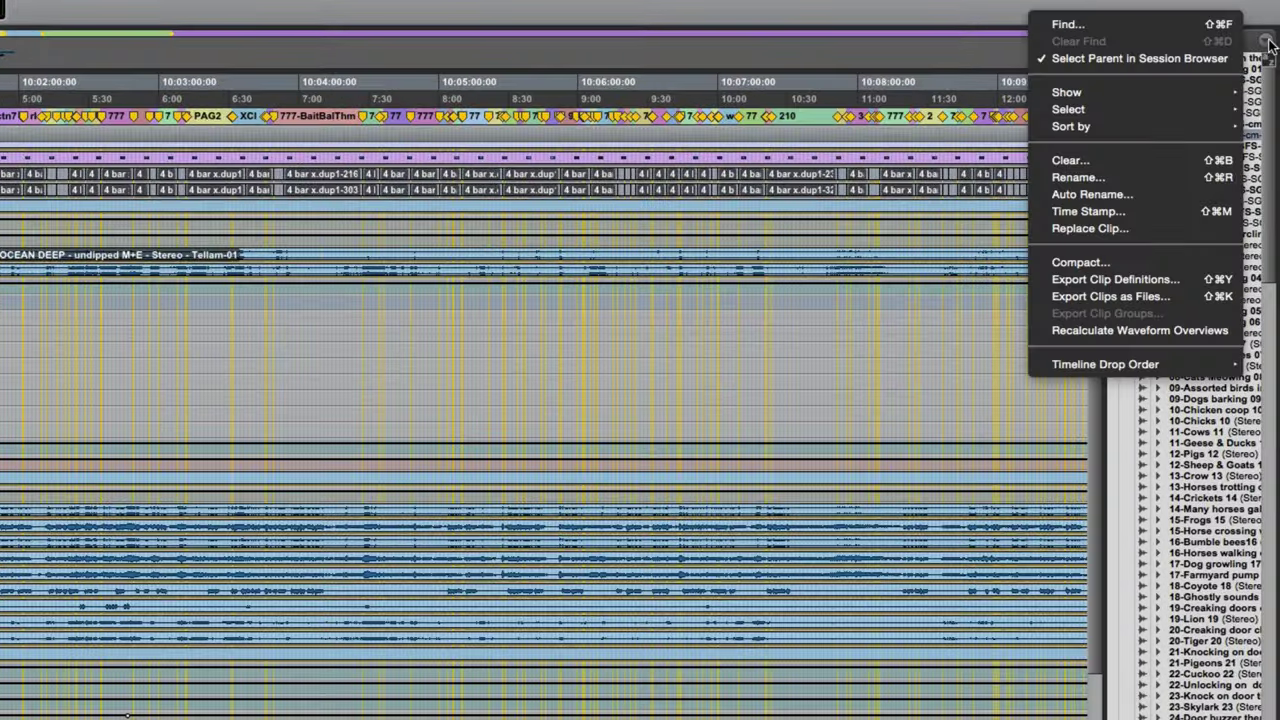
{"action": "mouse_move", "coordinate": [1208, 92]}
{"action": "mouse_move", "coordinate": [1114, 109]}
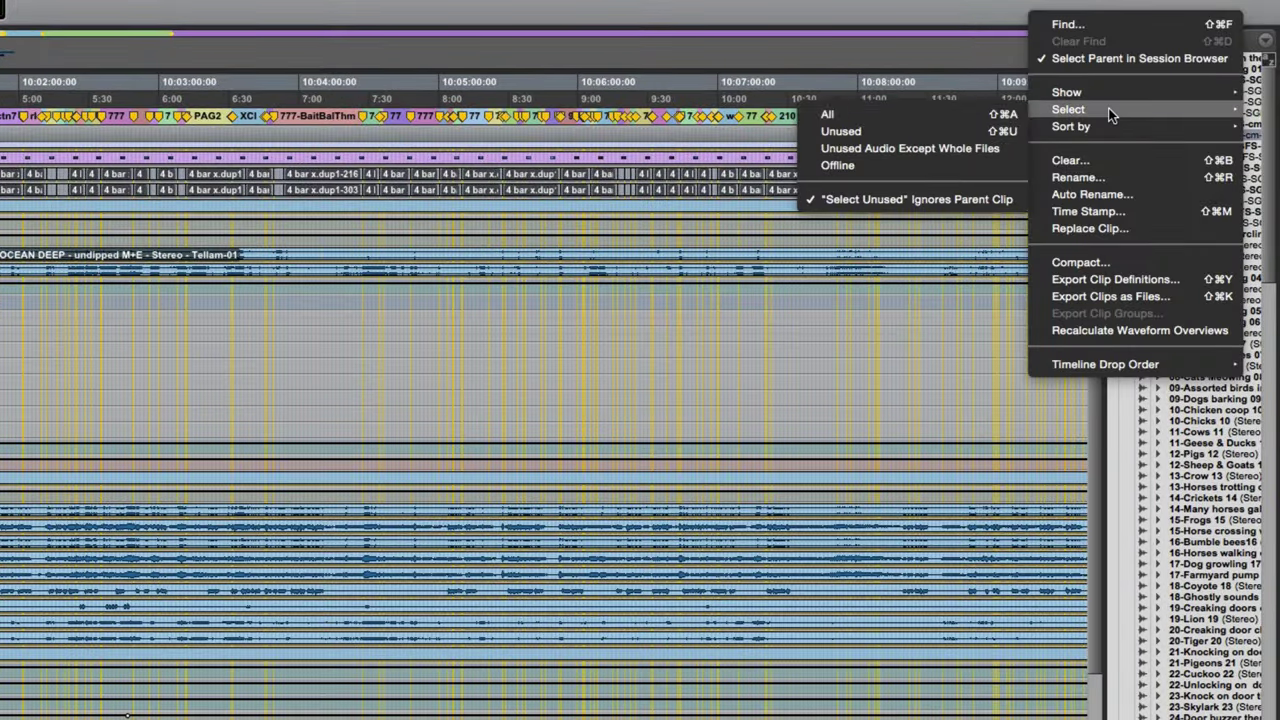
{"action": "left_click", "coordinate": [838, 120]}
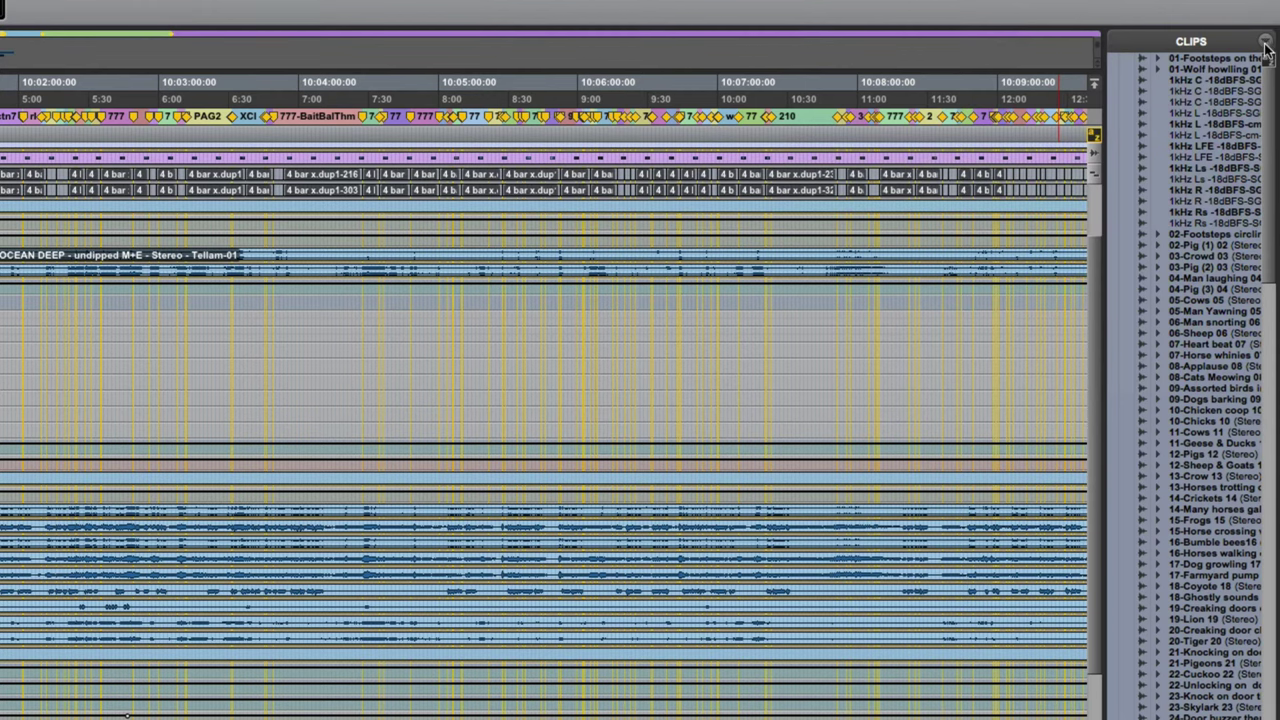
Step: Set up compaction of the selected clips with 500 ms padding, then switch to Finder
{"action": "left_click", "coordinate": [1266, 44]}
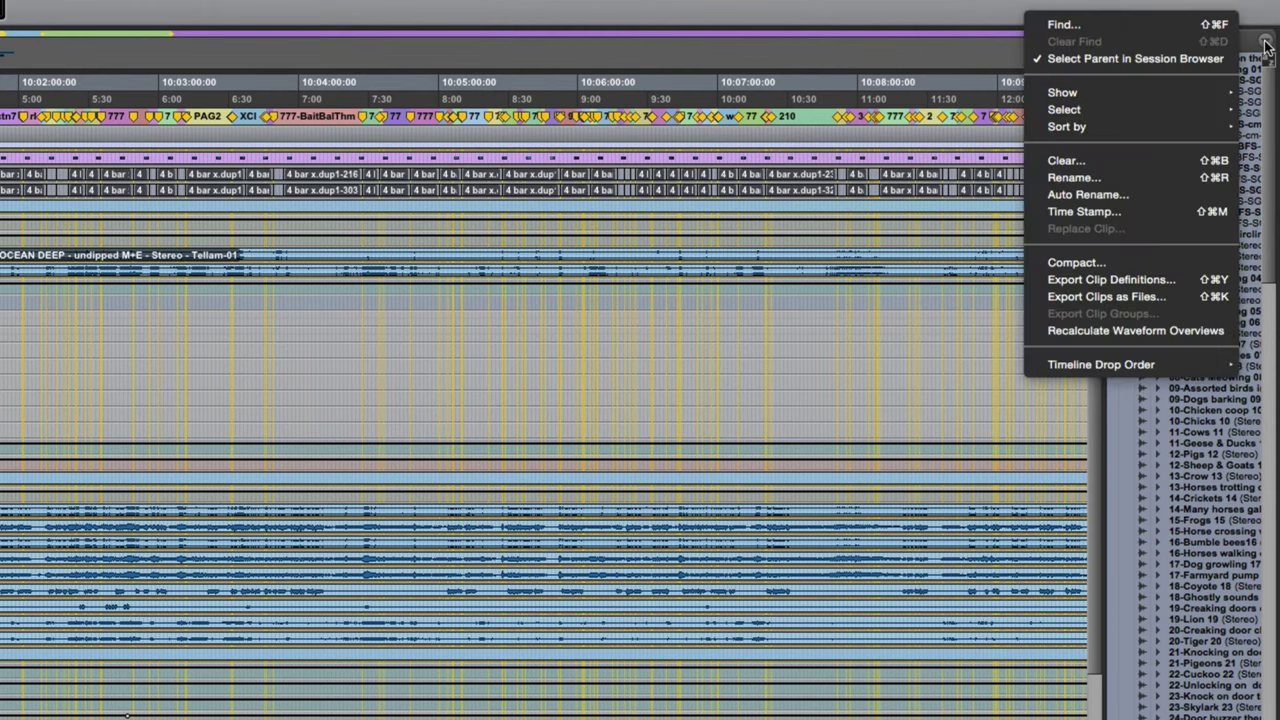
{"action": "left_click", "coordinate": [1115, 261]}
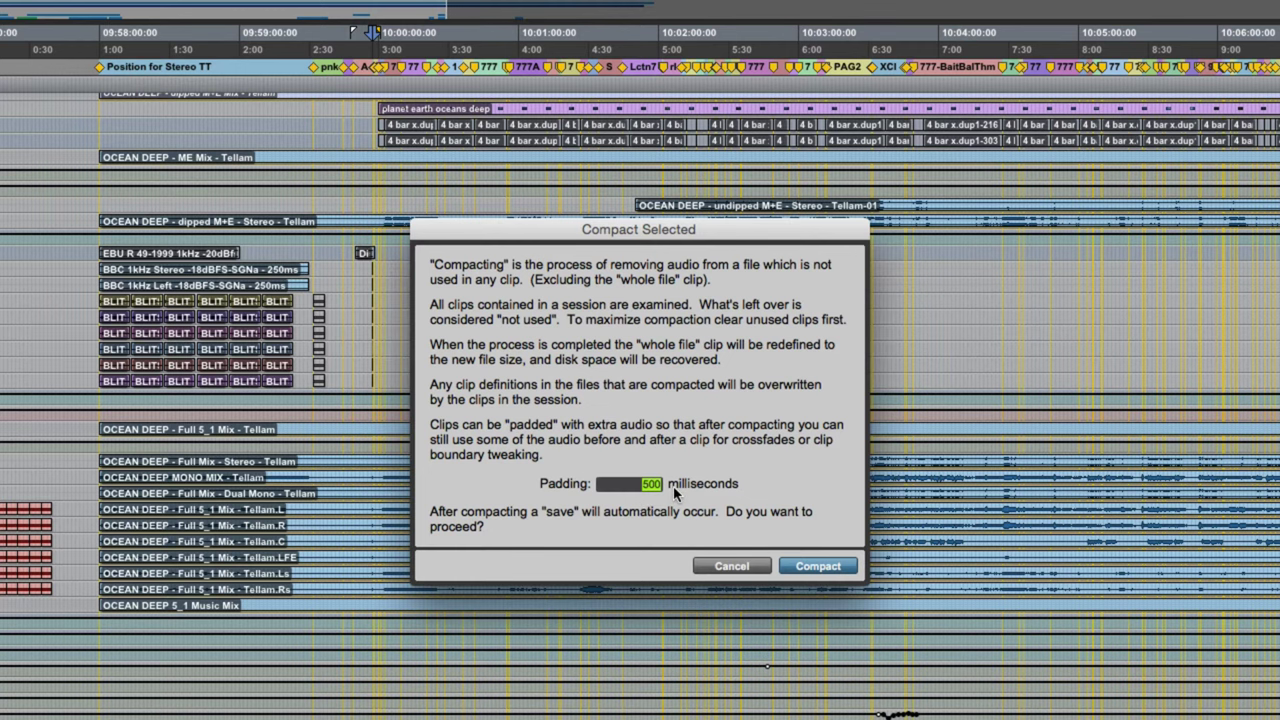
{"action": "key", "text": "super+Tab"}
{"action": "key", "text": "super+Tab"}
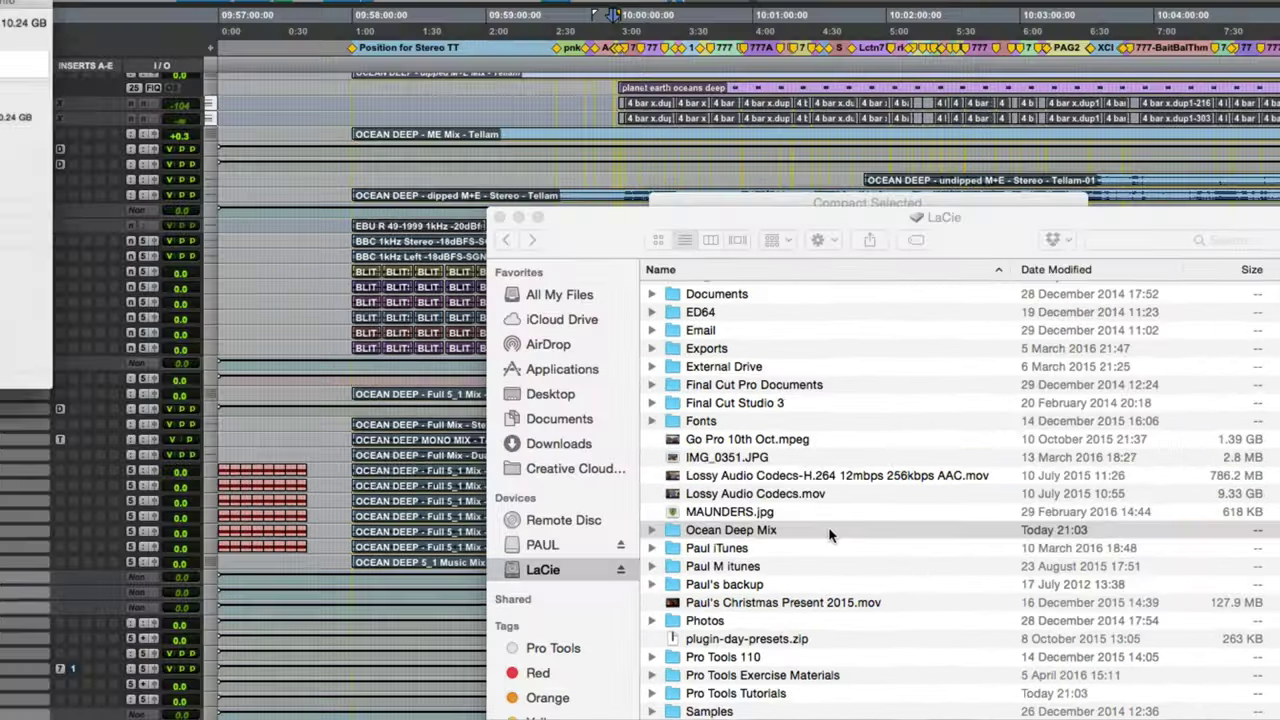
Step: Confirm the Ocean Deep Mix folder is 10.24 GB, then start compacting in Pro Tools
{"action": "key", "text": "super+i"}
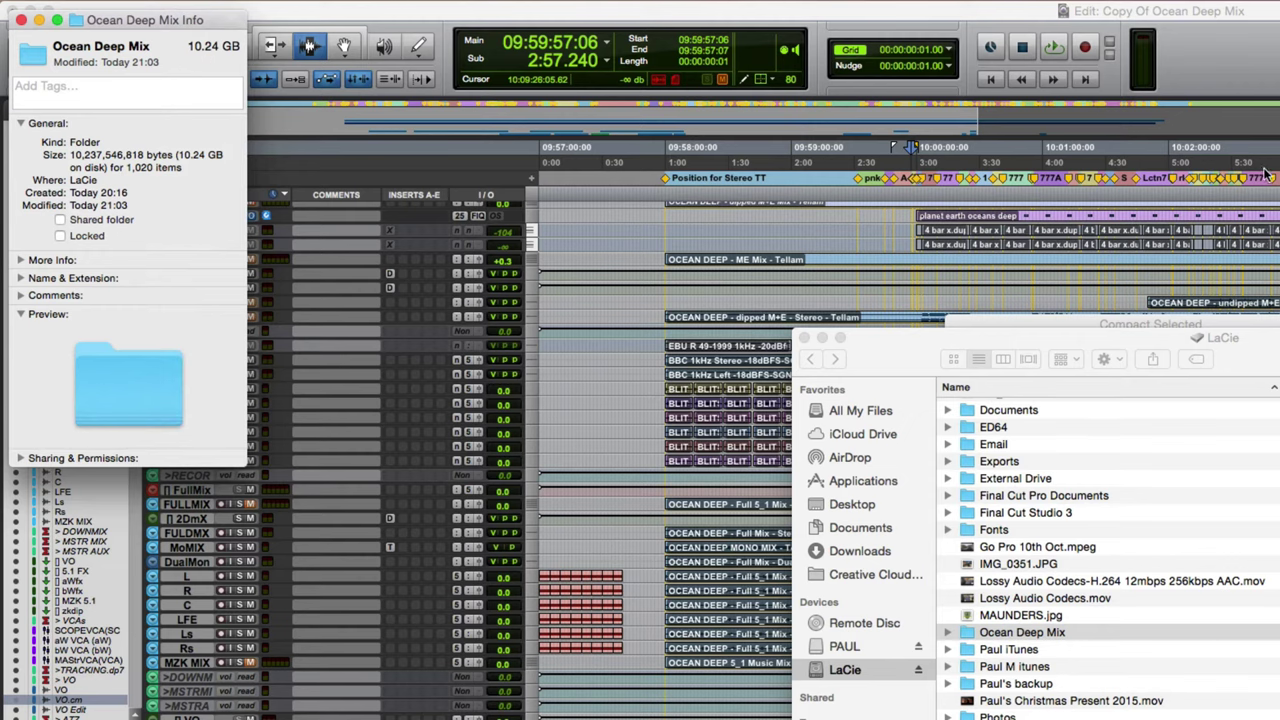
{"action": "key", "text": "super+Tab"}
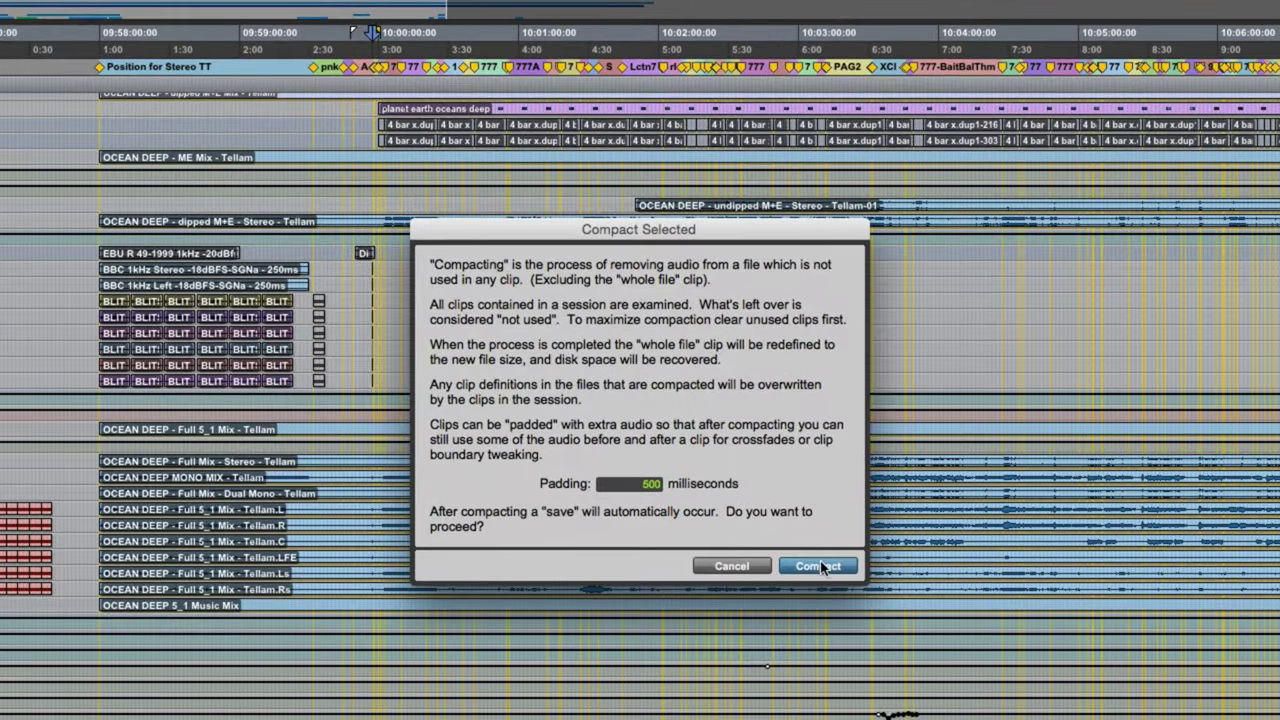
{"action": "left_click", "coordinate": [820, 568]}
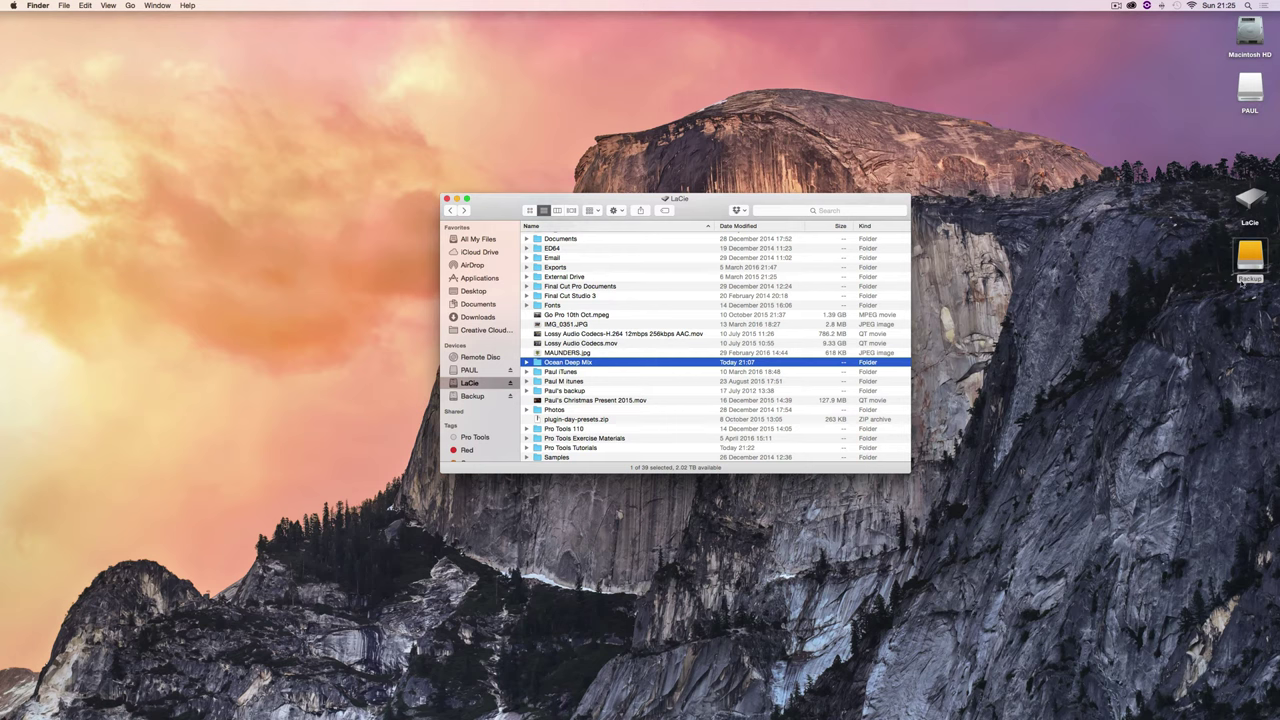
Step: Copy the Ocean Deep Mix folder from the LaCie drive onto the Backup drive
{"action": "double_click", "coordinate": [1254, 258]}
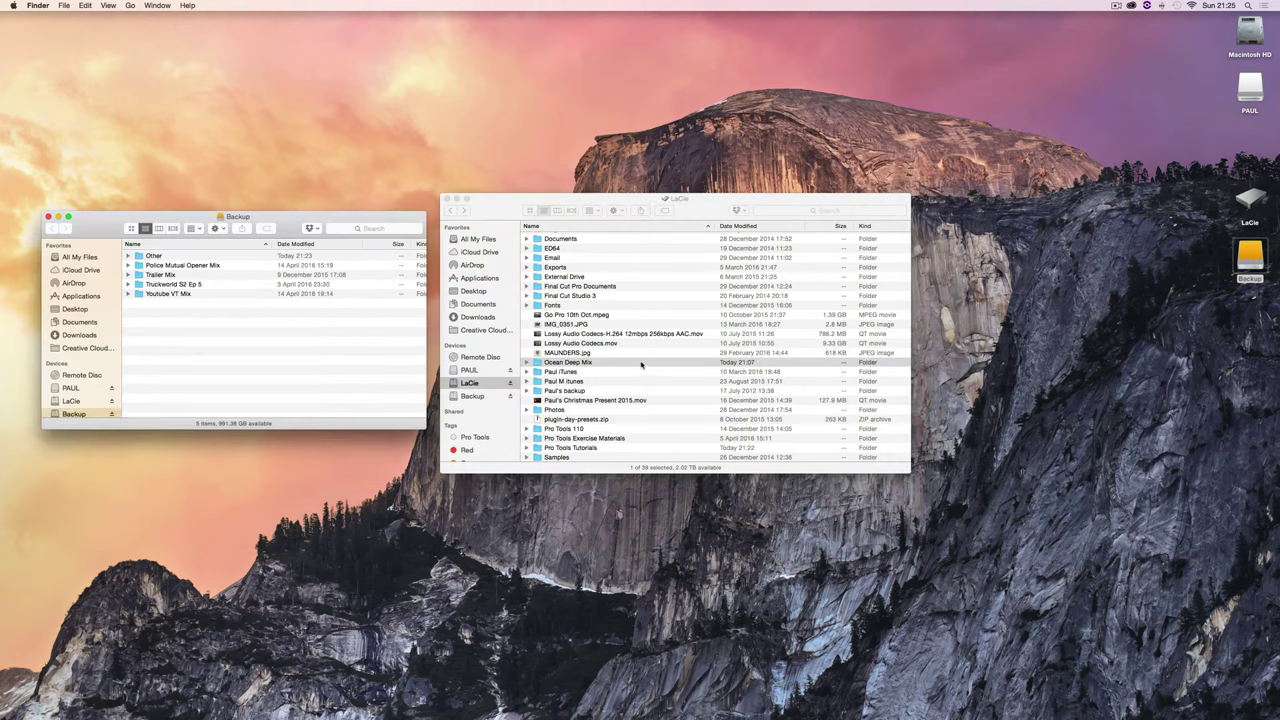
{"action": "left_click_drag", "start_coordinate": [578, 364], "coordinate": [280, 365]}
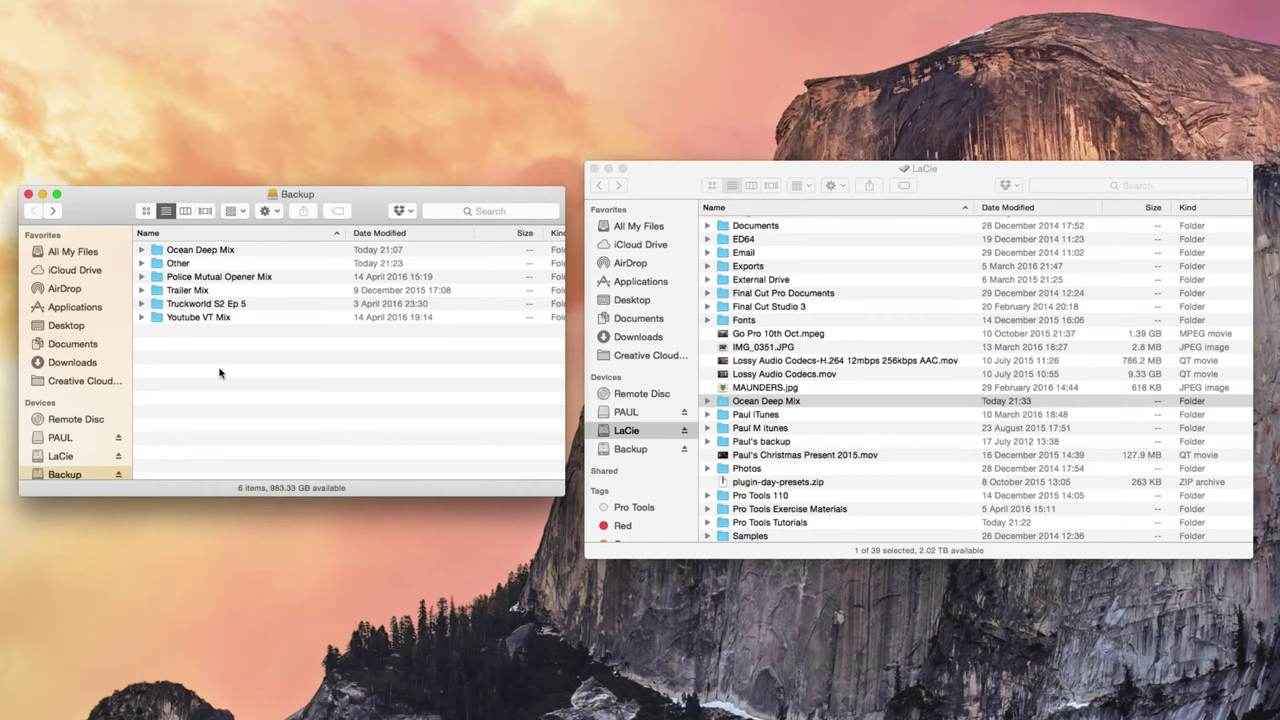
Step: Open Copy Of Ocean Deep Mix.ptx from the backup, skip the missing AAX plug-ins, review tracks, and close it
{"action": "double_click", "coordinate": [221, 251]}
{"action": "double_click", "coordinate": [283, 291]}
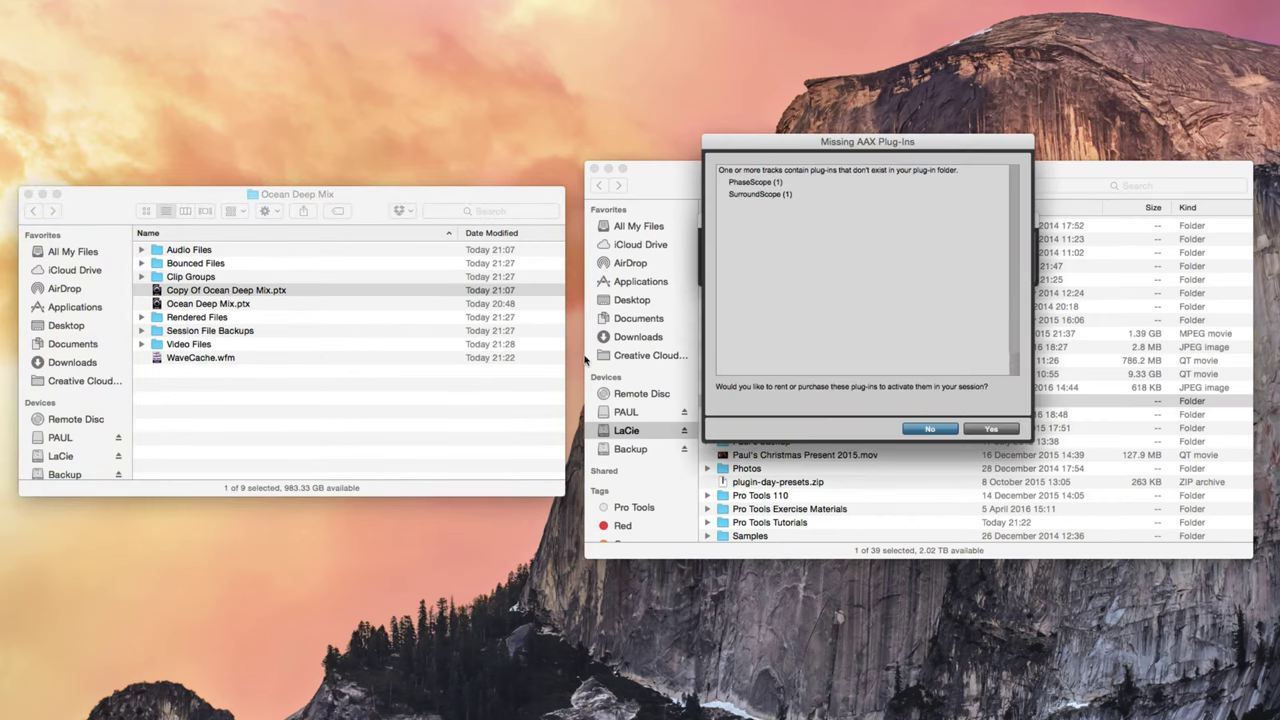
{"action": "left_click", "coordinate": [930, 429]}
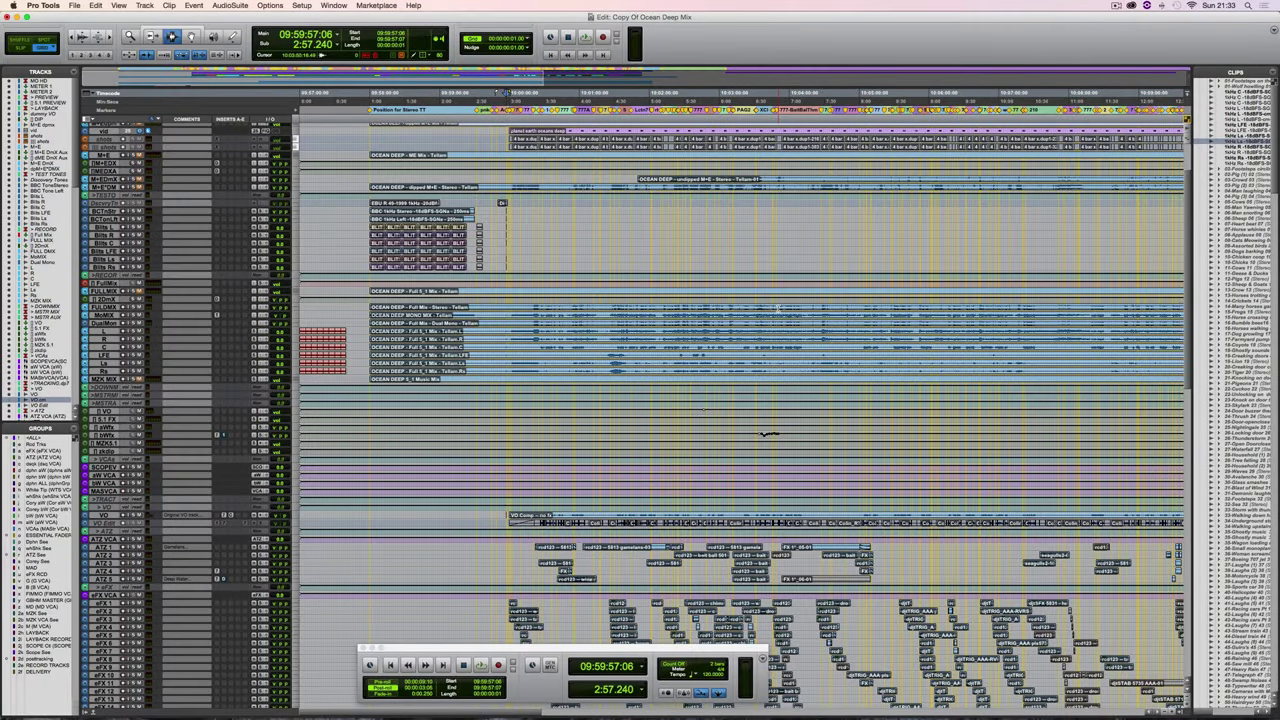
{"action": "scroll", "coordinate": [740, 400], "scroll_direction": "down", "scroll_amount": 10}
{"action": "scroll", "coordinate": [740, 400], "scroll_direction": "up", "scroll_amount": 4}
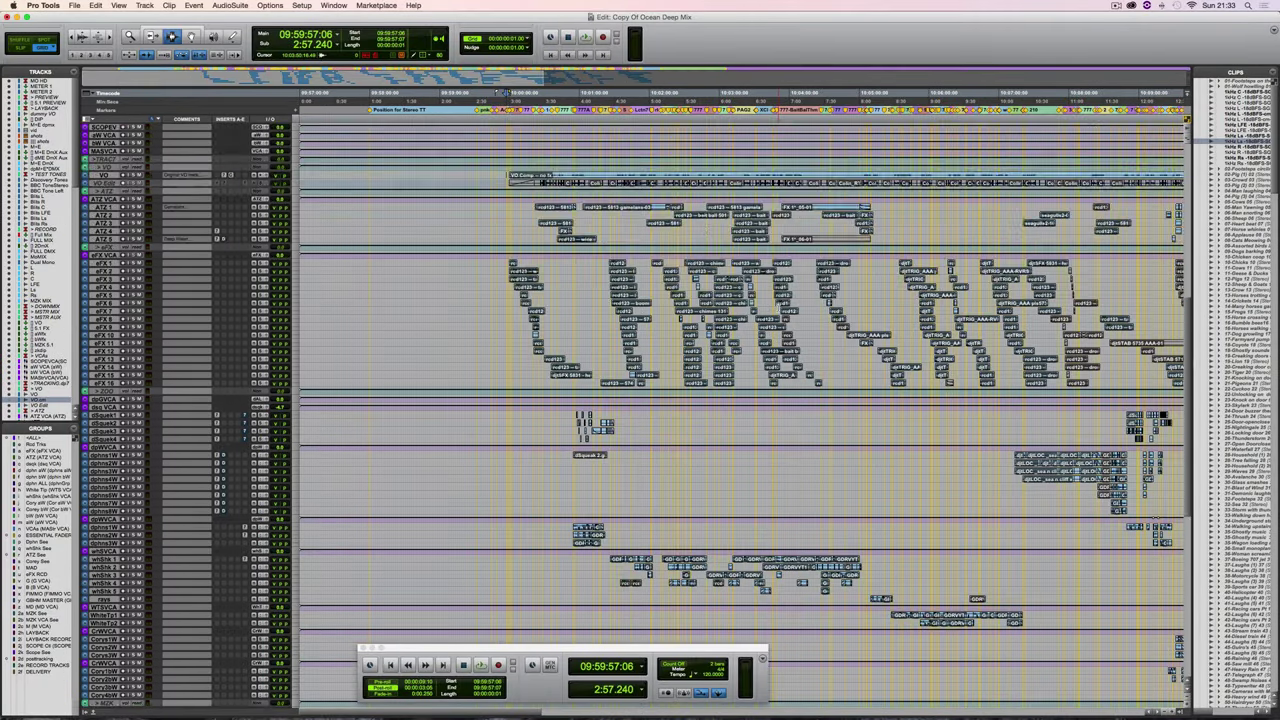
{"action": "scroll", "coordinate": [765, 438], "scroll_direction": "up", "scroll_amount": 6}
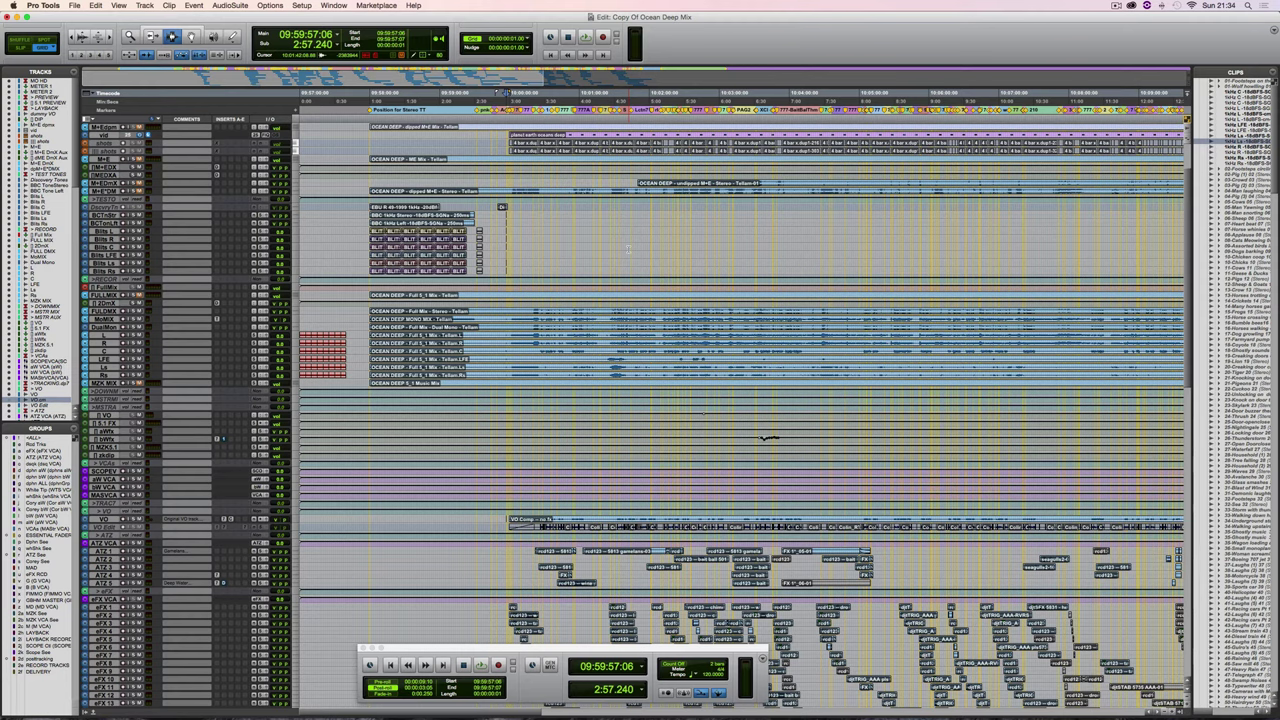
{"action": "key", "text": "super+shift+w"}
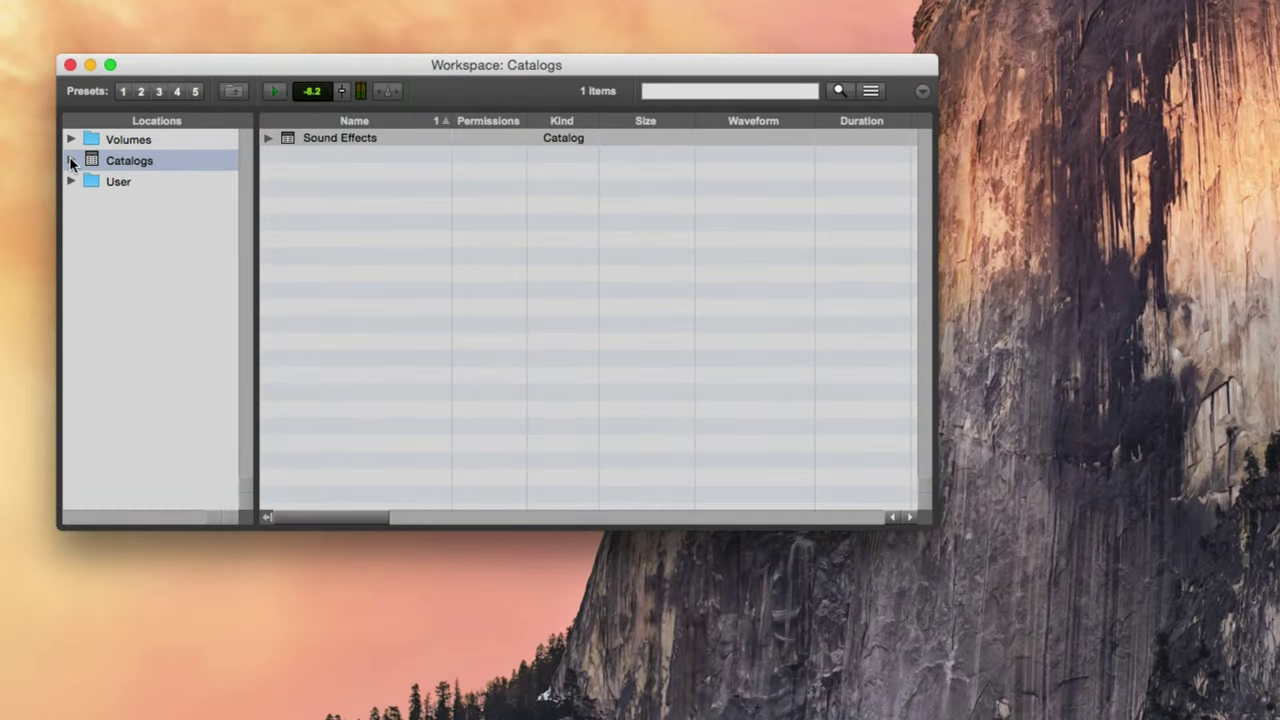
Step: Expand Catalogs and list Sound Effects' library folders, briefly peeking into the BBC baby sounds folder
{"action": "left_click", "coordinate": [70, 159]}
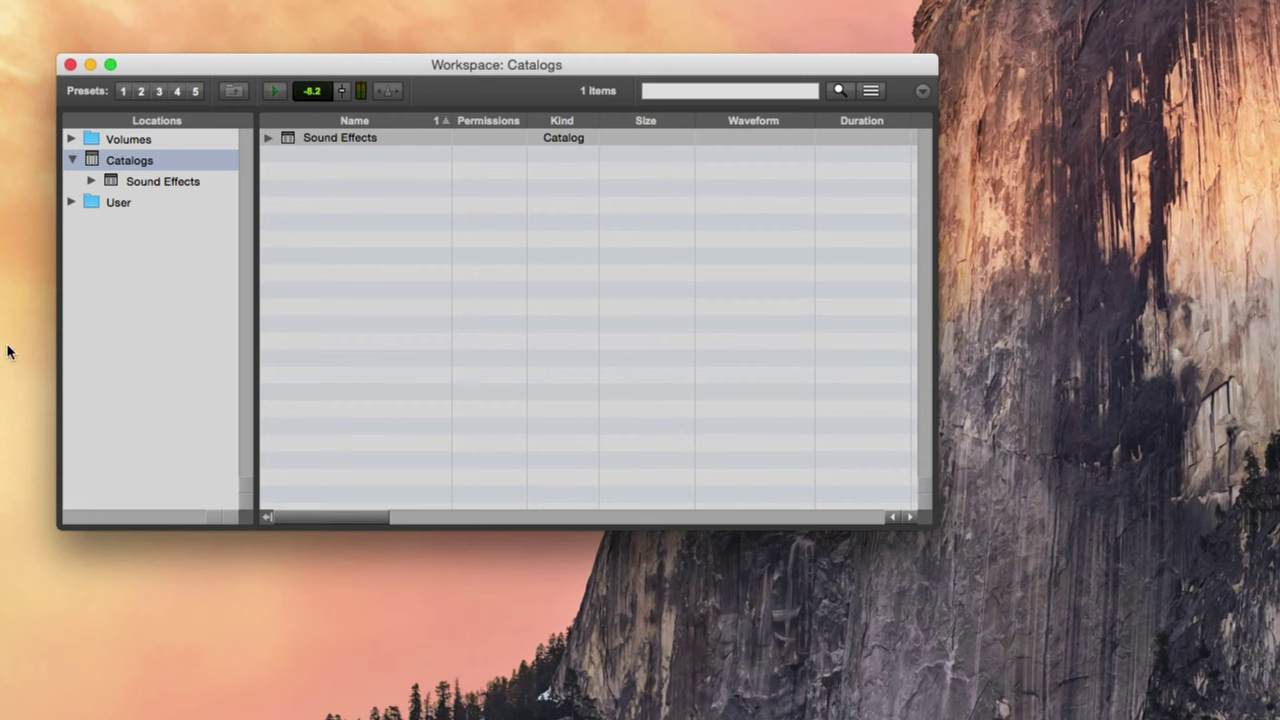
{"action": "left_click", "coordinate": [267, 138]}
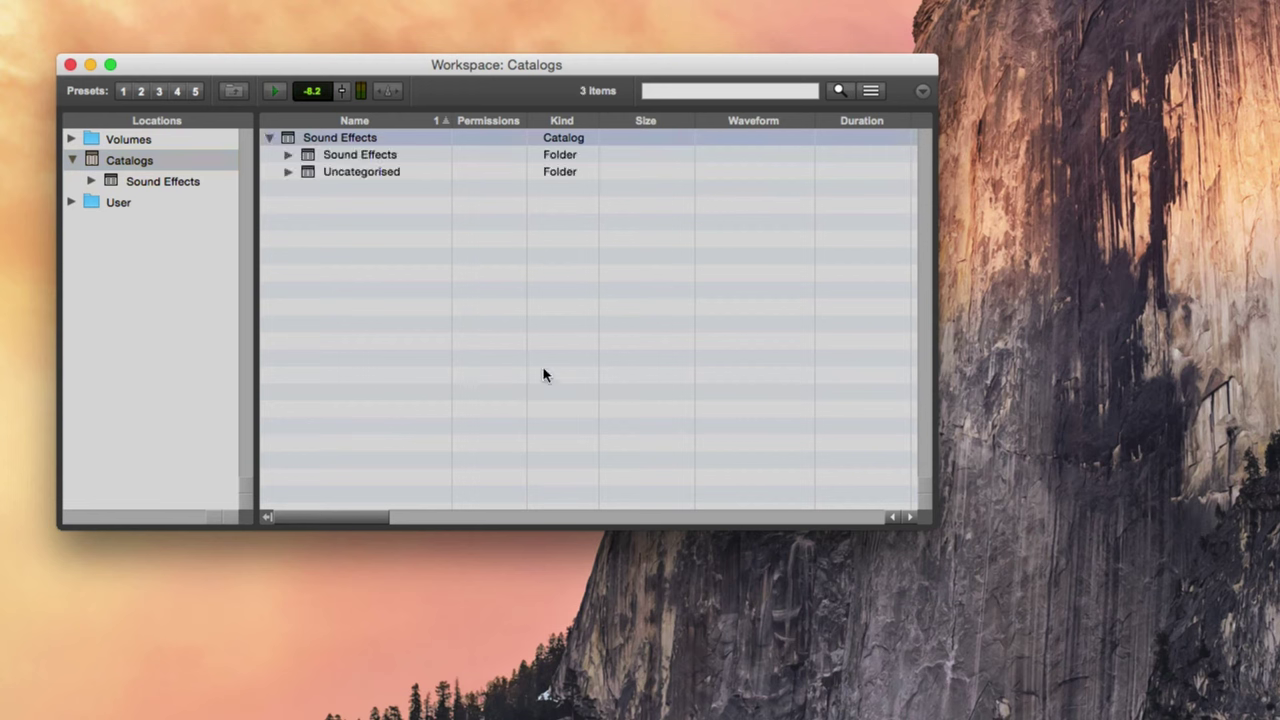
{"action": "left_click", "coordinate": [288, 155]}
{"action": "left_click", "coordinate": [309, 240]}
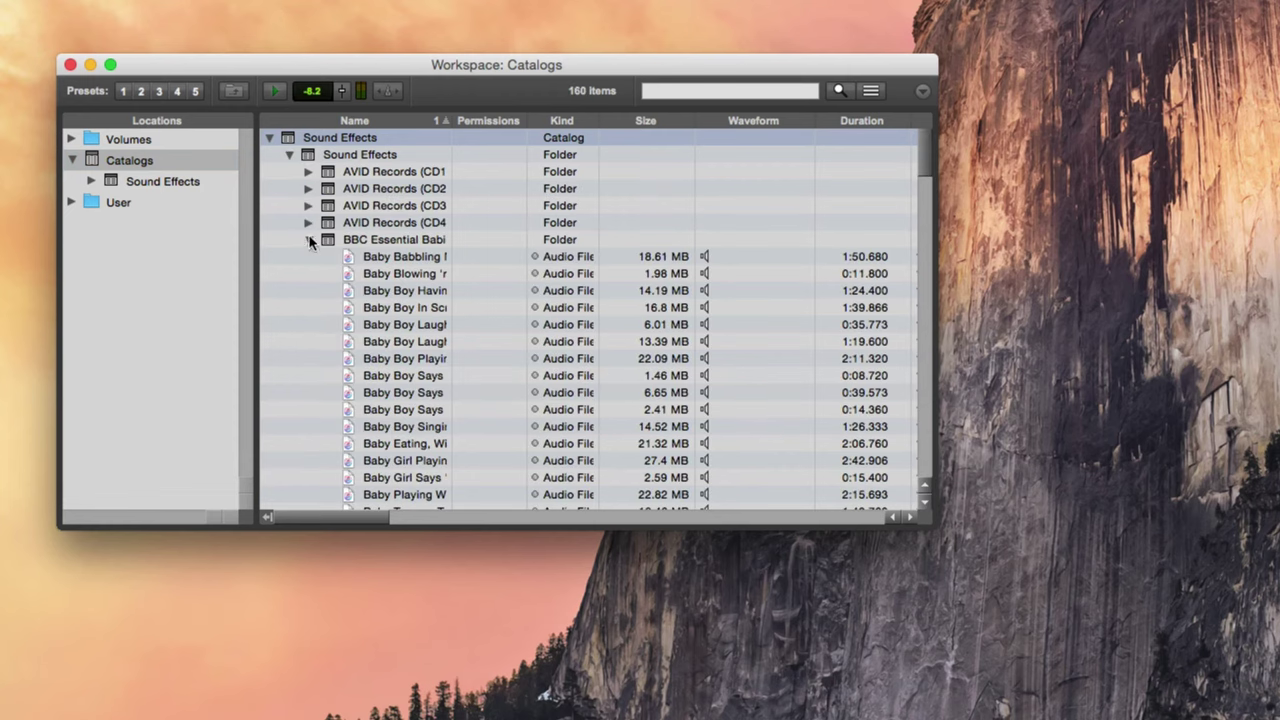
{"action": "left_click", "coordinate": [310, 240]}
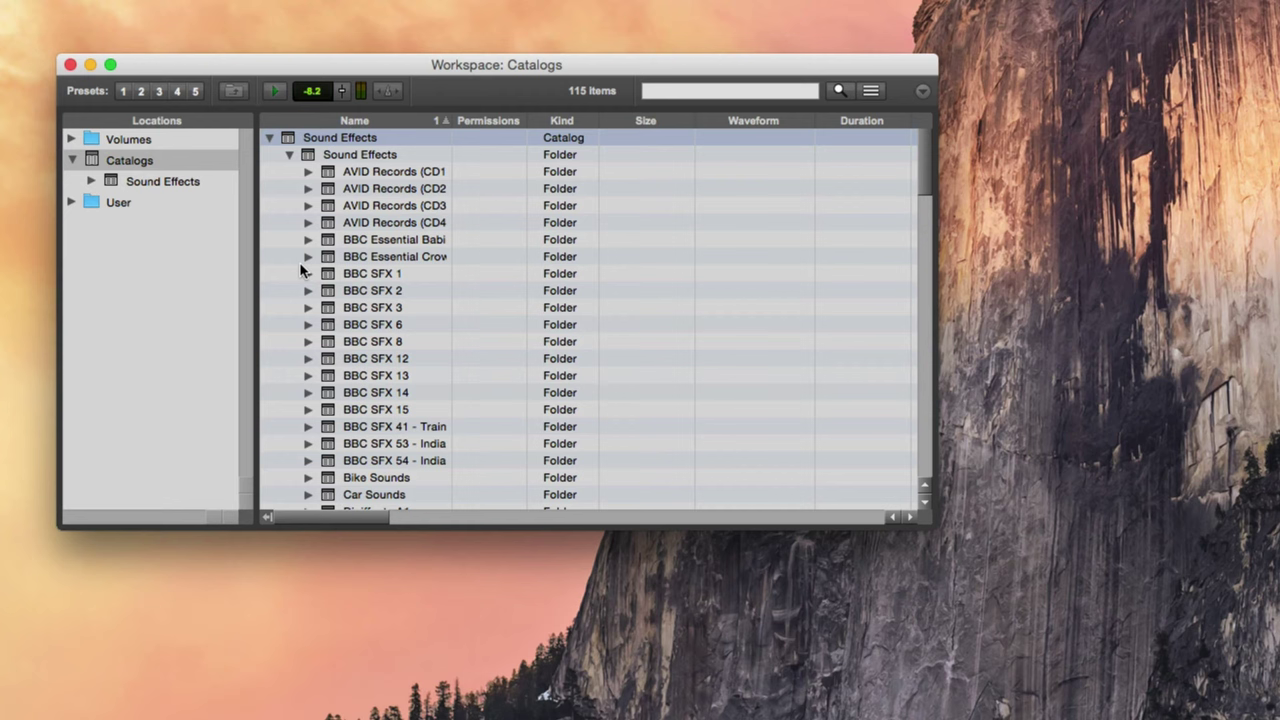
Step: Create a catalog named 'Session Backups', then collapse Sound Effects and expand the new catalog
{"action": "right_click", "coordinate": [122, 166]}
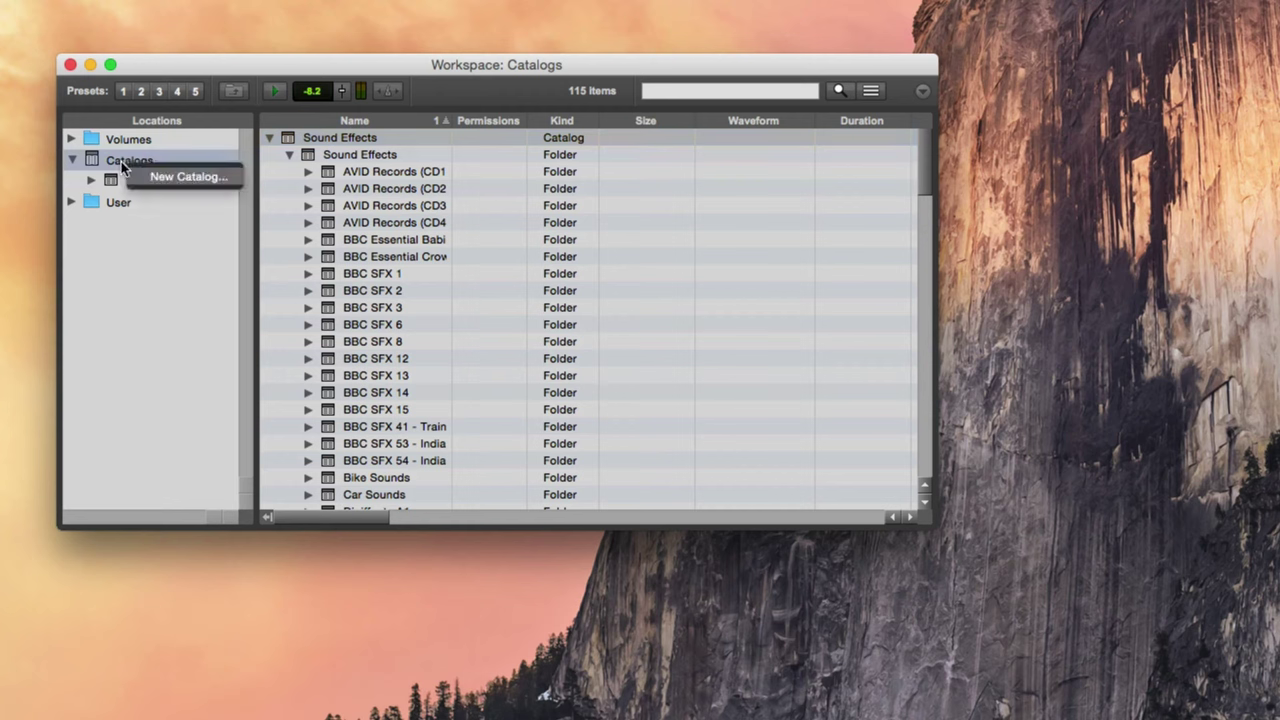
{"action": "left_click", "coordinate": [188, 177]}
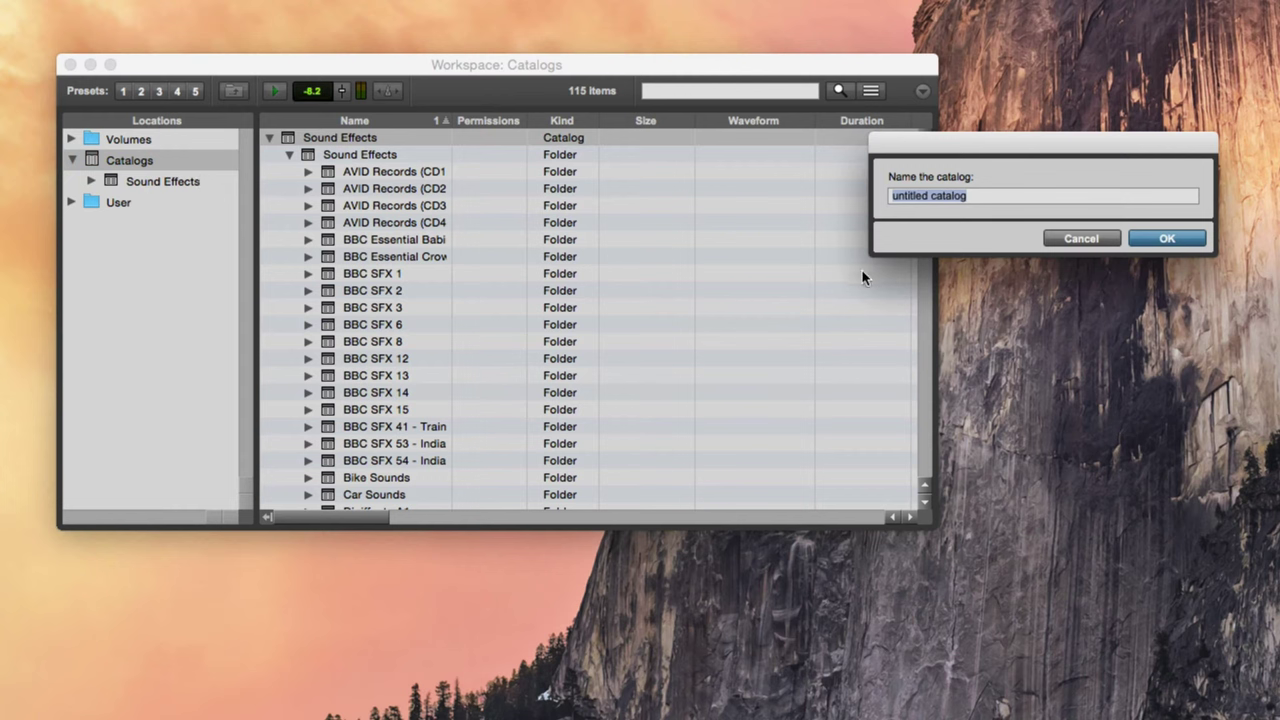
{"action": "type", "text": "Sessio"}
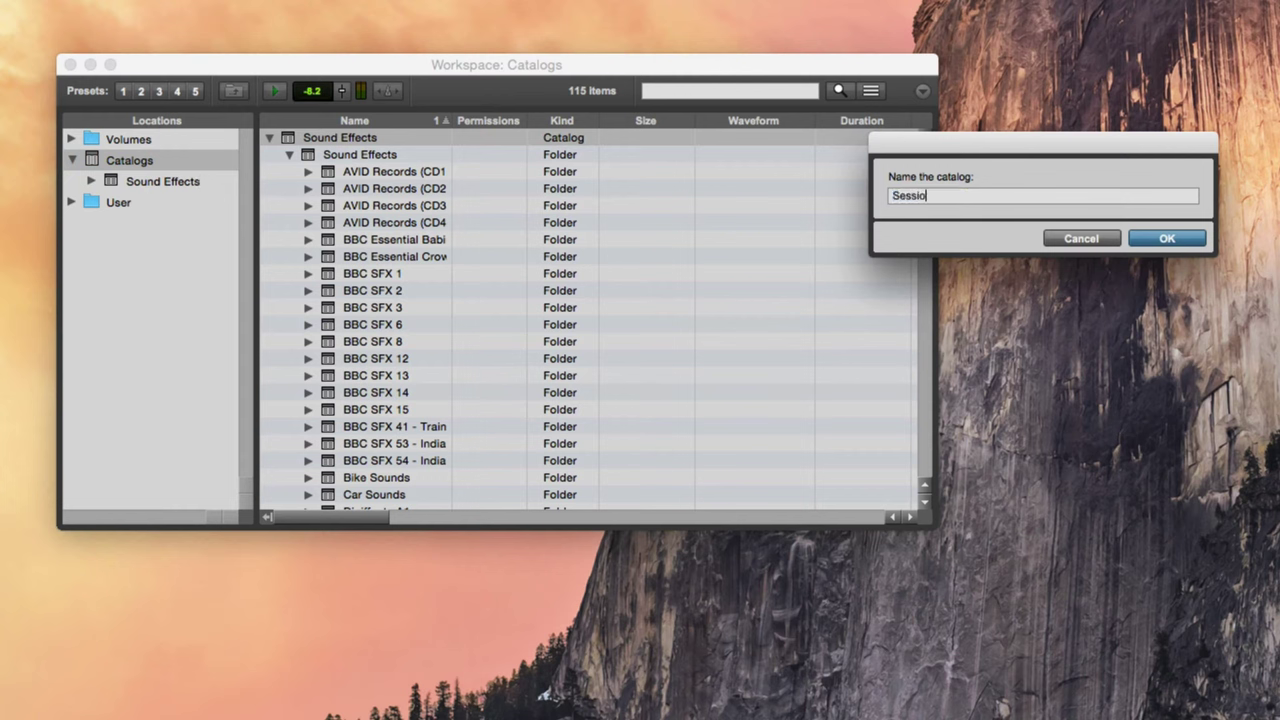
{"action": "type", "text": "n Backups"}
{"action": "key", "text": "Return"}
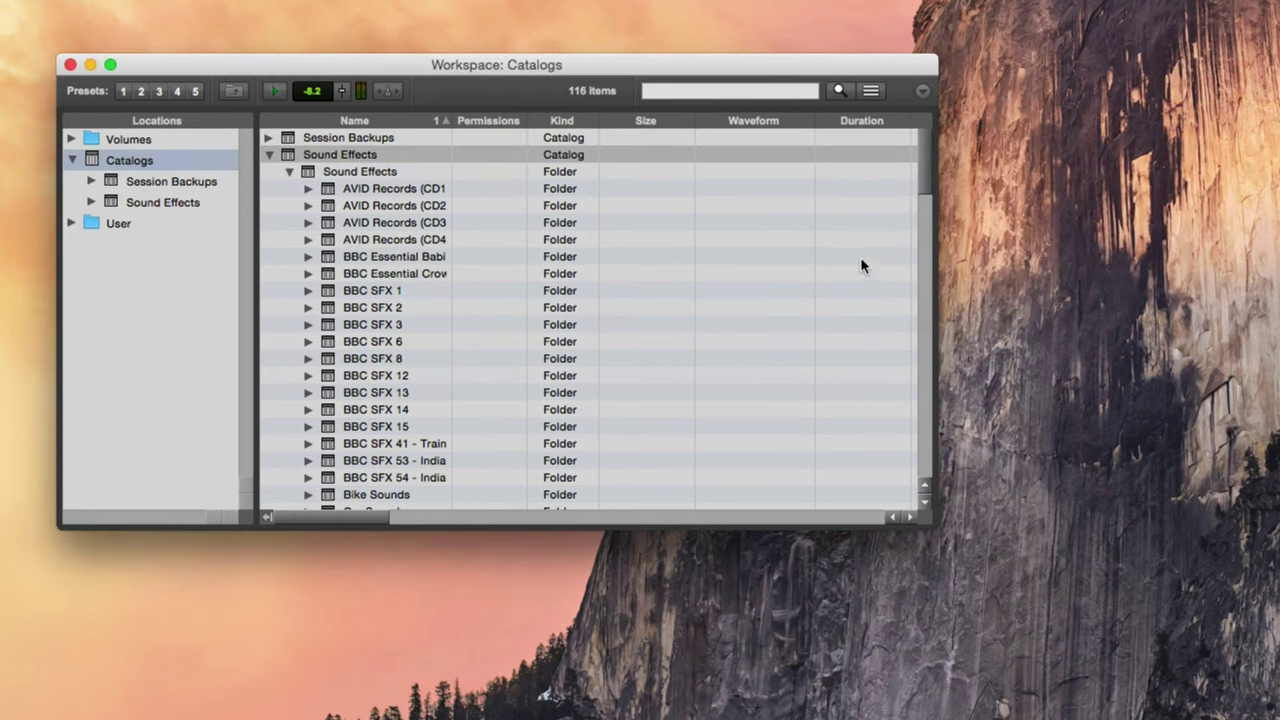
{"action": "left_click", "coordinate": [268, 155]}
{"action": "left_click", "coordinate": [268, 137]}
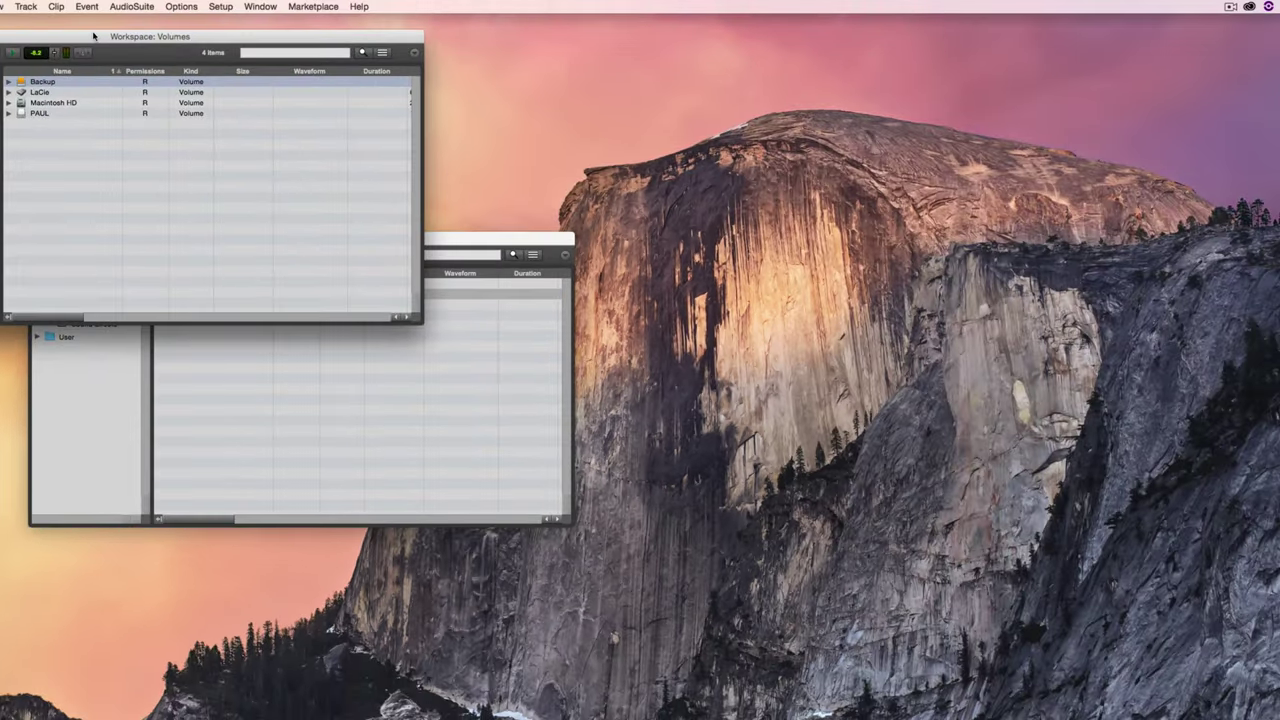
Step: Dock a Volumes browser beside the catalogs and drag Backup's six folders, Ocean Deep Mix to Youtube VT Mix, onto Session Backups
{"action": "mouse_move", "coordinate": [92, 38]}
{"action": "left_mouse_down"}
{"action": "mouse_move", "coordinate": [237, 125]}
{"action": "mouse_move", "coordinate": [791, 278]}
{"action": "mouse_move", "coordinate": [891, 370]}
{"action": "left_mouse_up"}
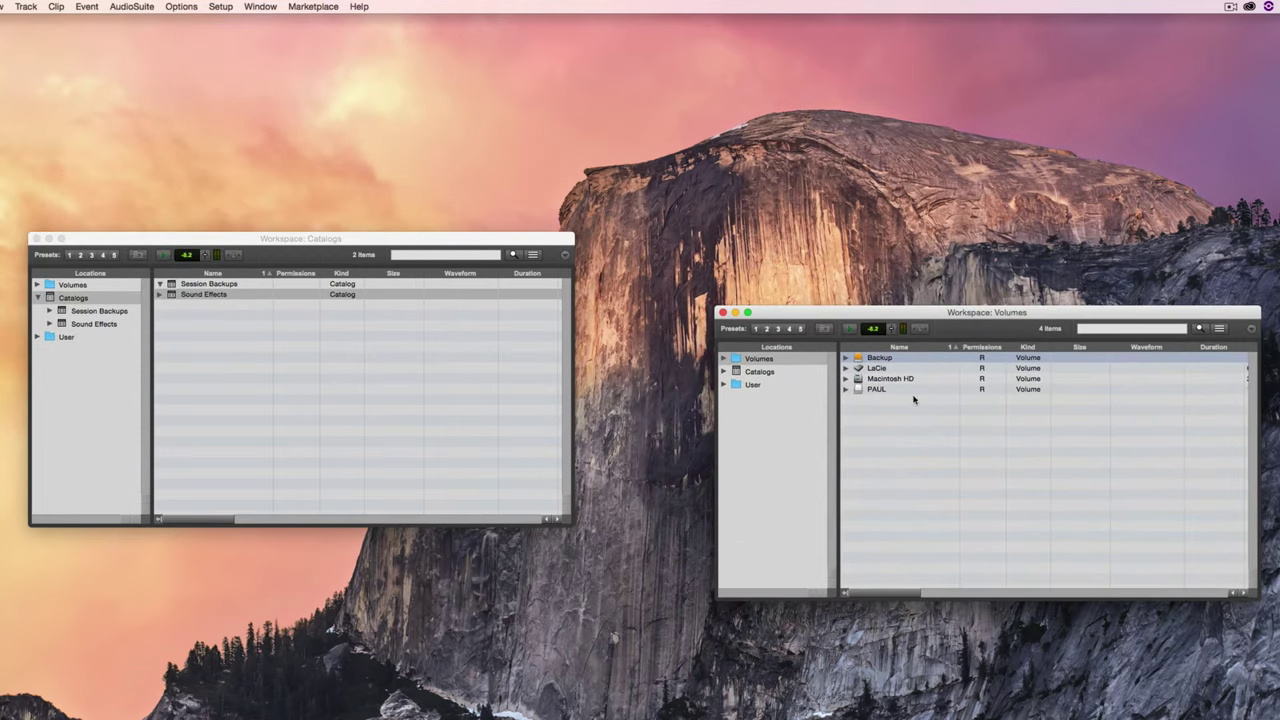
{"action": "left_click", "coordinate": [846, 358]}
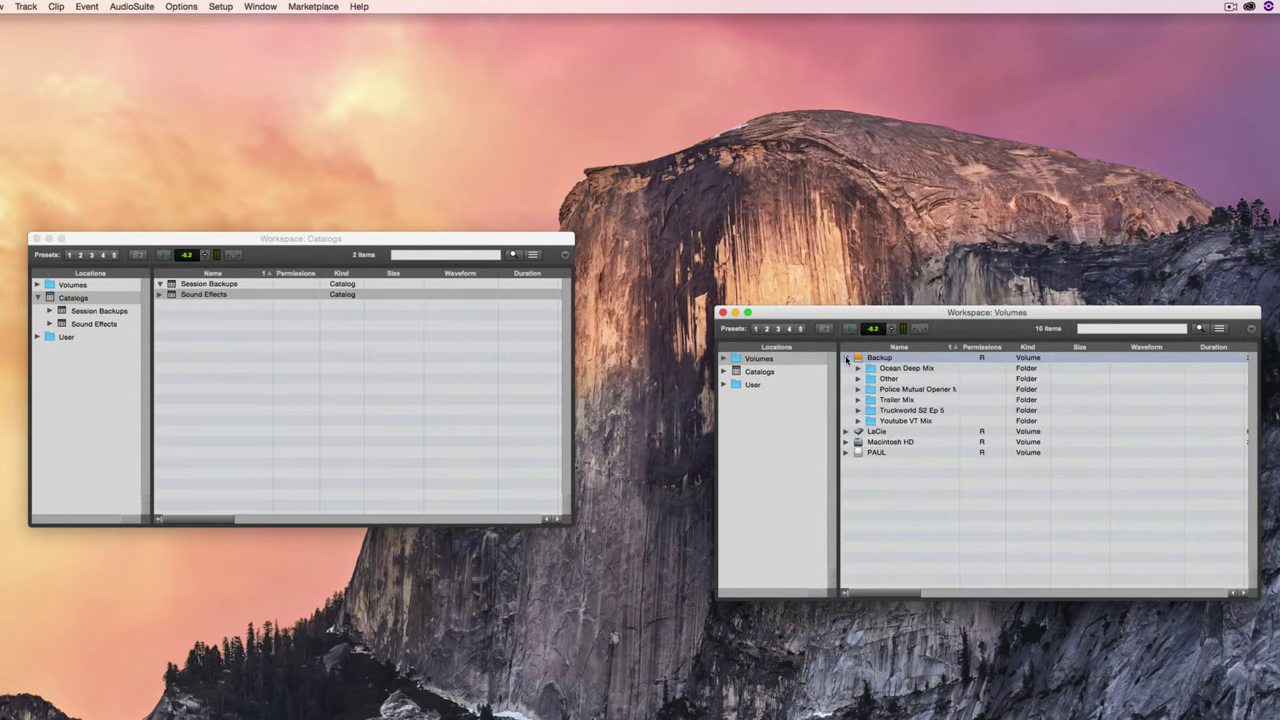
{"action": "left_click", "coordinate": [913, 370]}
{"action": "left_click_drag", "start_coordinate": [911, 389], "coordinate": [905, 425]}
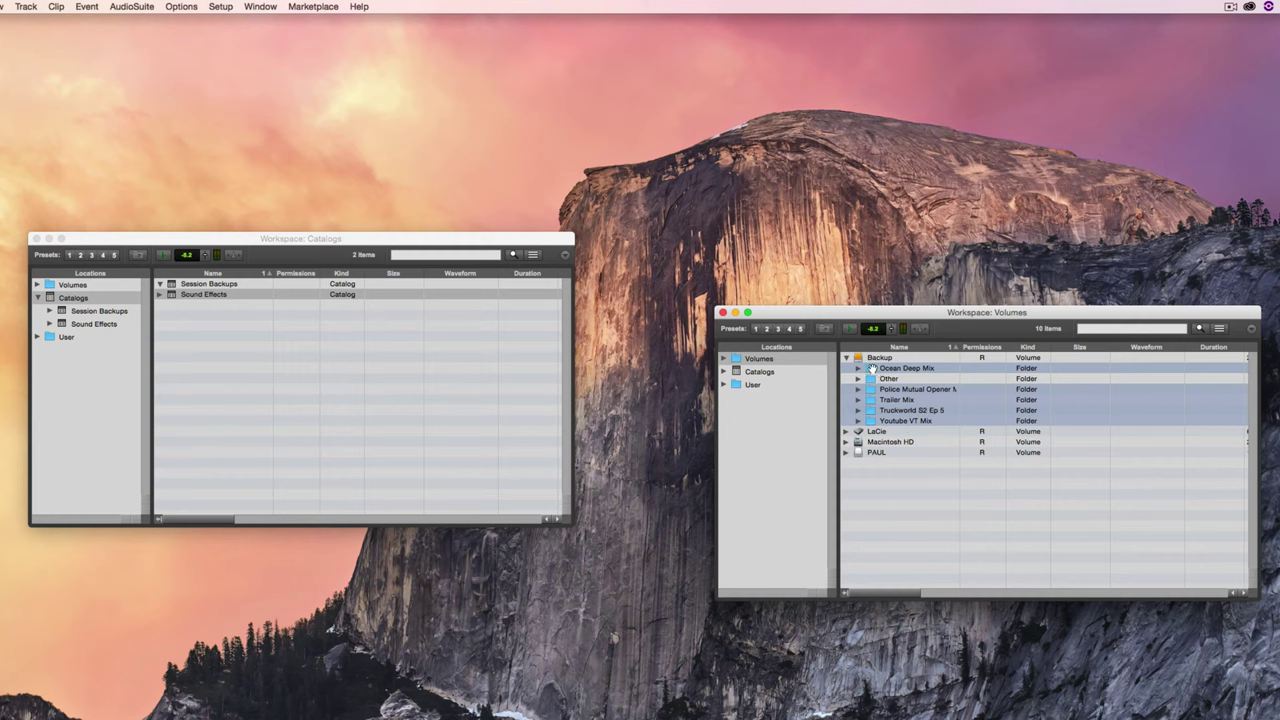
{"action": "left_click_drag", "start_coordinate": [870, 369], "coordinate": [214, 288]}
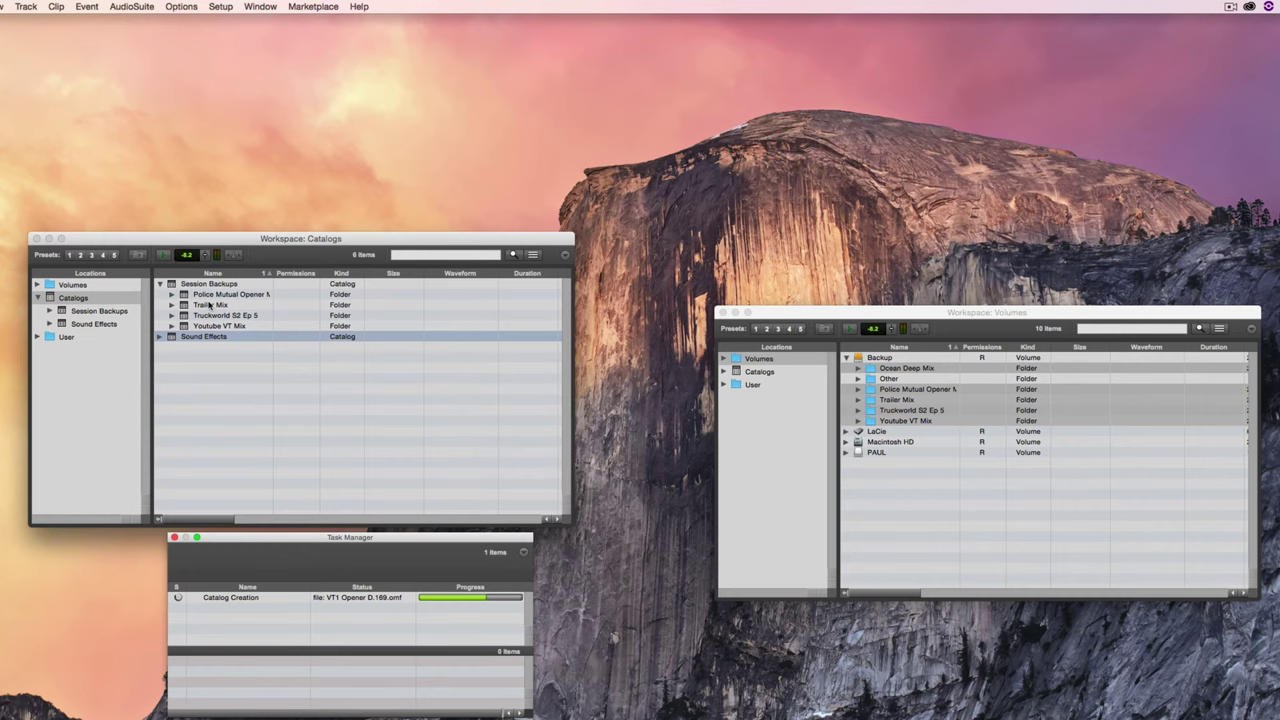
Step: Open the Session Backups catalog to view its indexed folders
{"action": "double_click", "coordinate": [171, 284]}
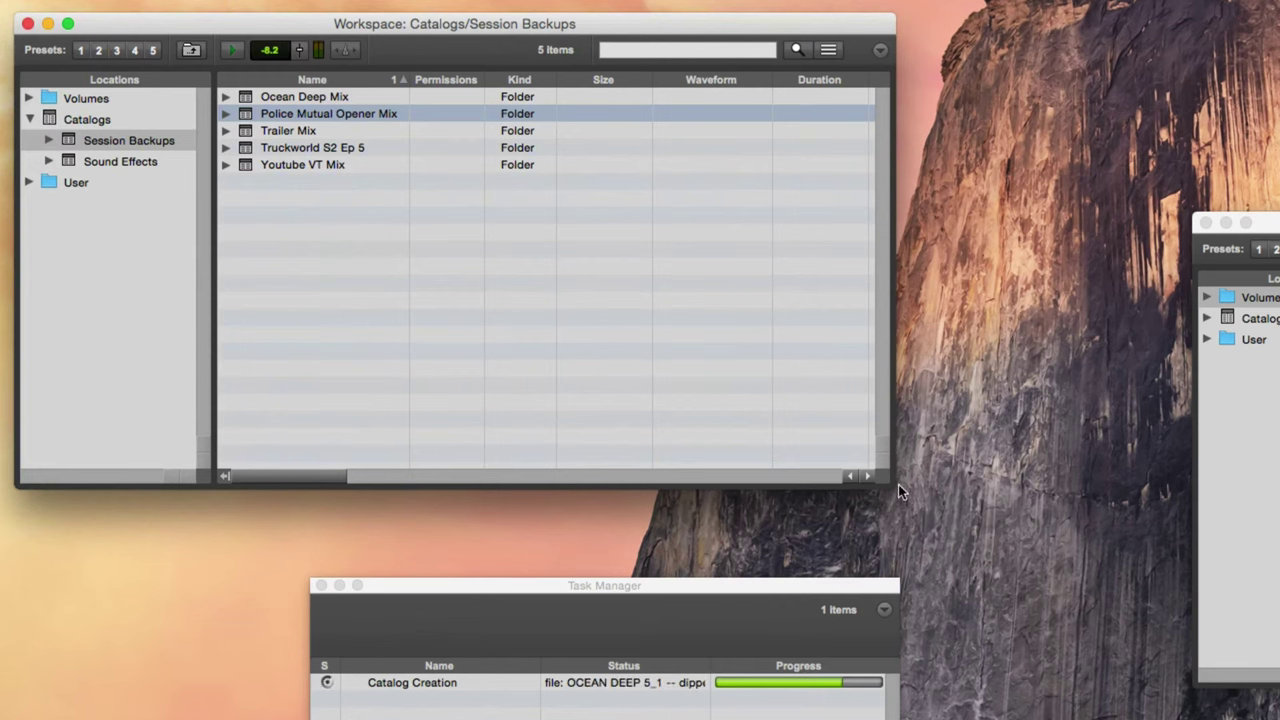
Step: Enlarge the catalog browser full-screen and expand Ocean Deep Mix to list its Audio Files
{"action": "left_click_drag", "start_coordinate": [898, 484], "coordinate": [1018, 570]}
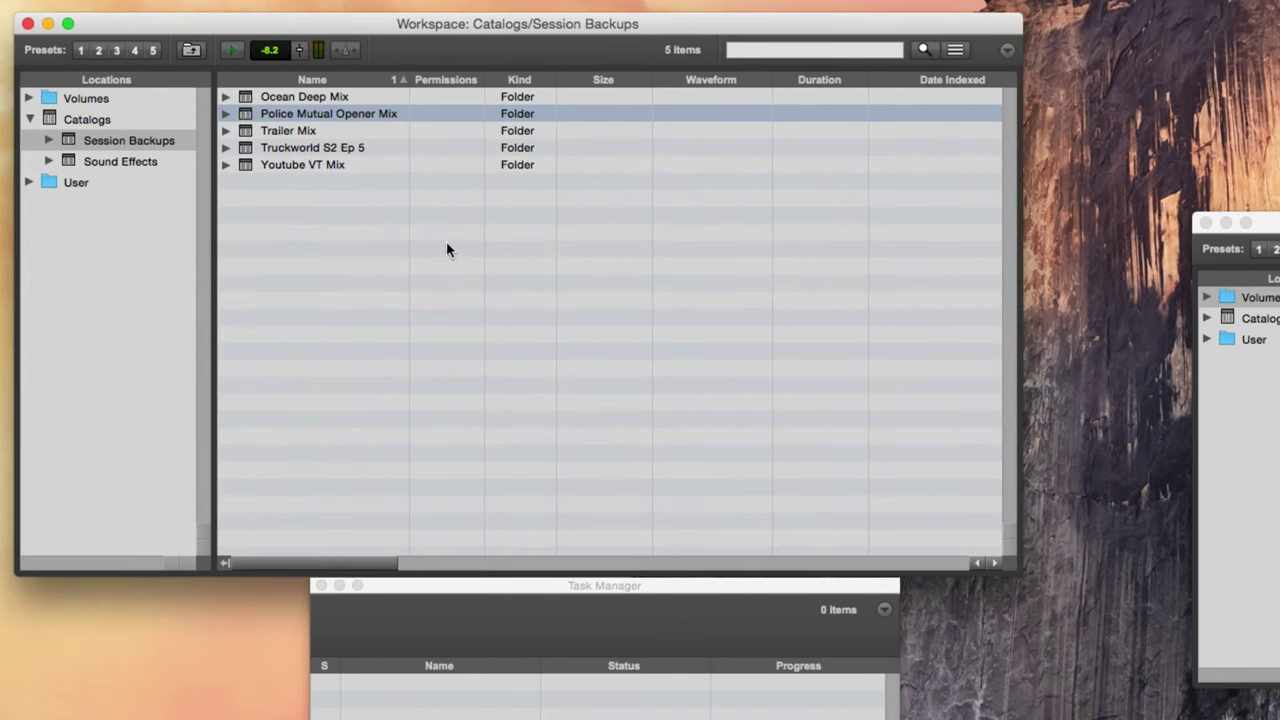
{"action": "left_click", "coordinate": [308, 97]}
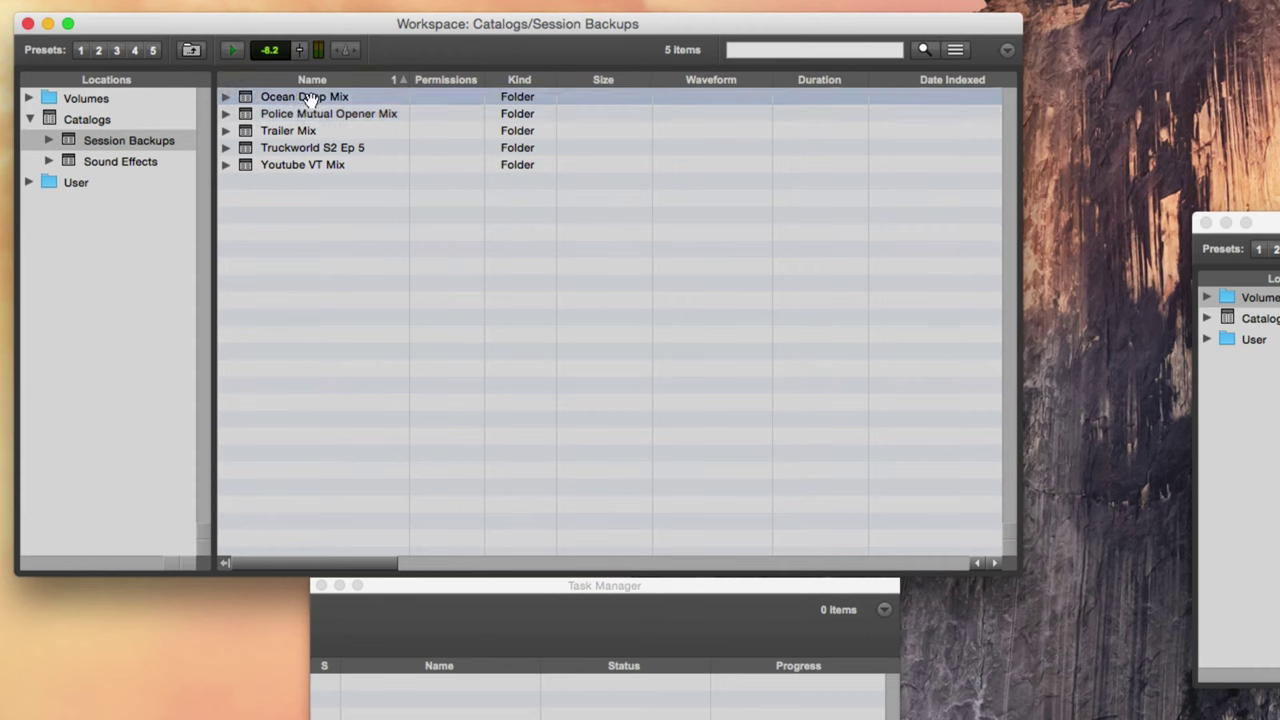
{"action": "left_click", "coordinate": [225, 97]}
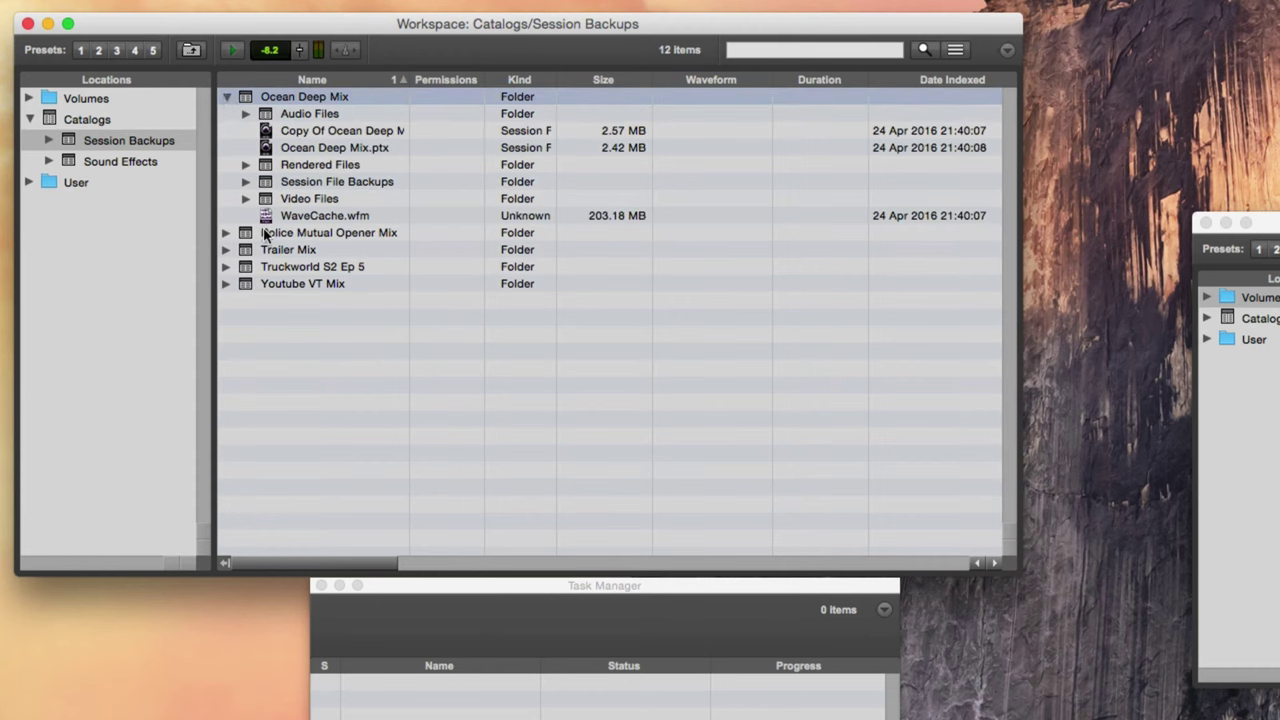
{"action": "left_click", "coordinate": [246, 113]}
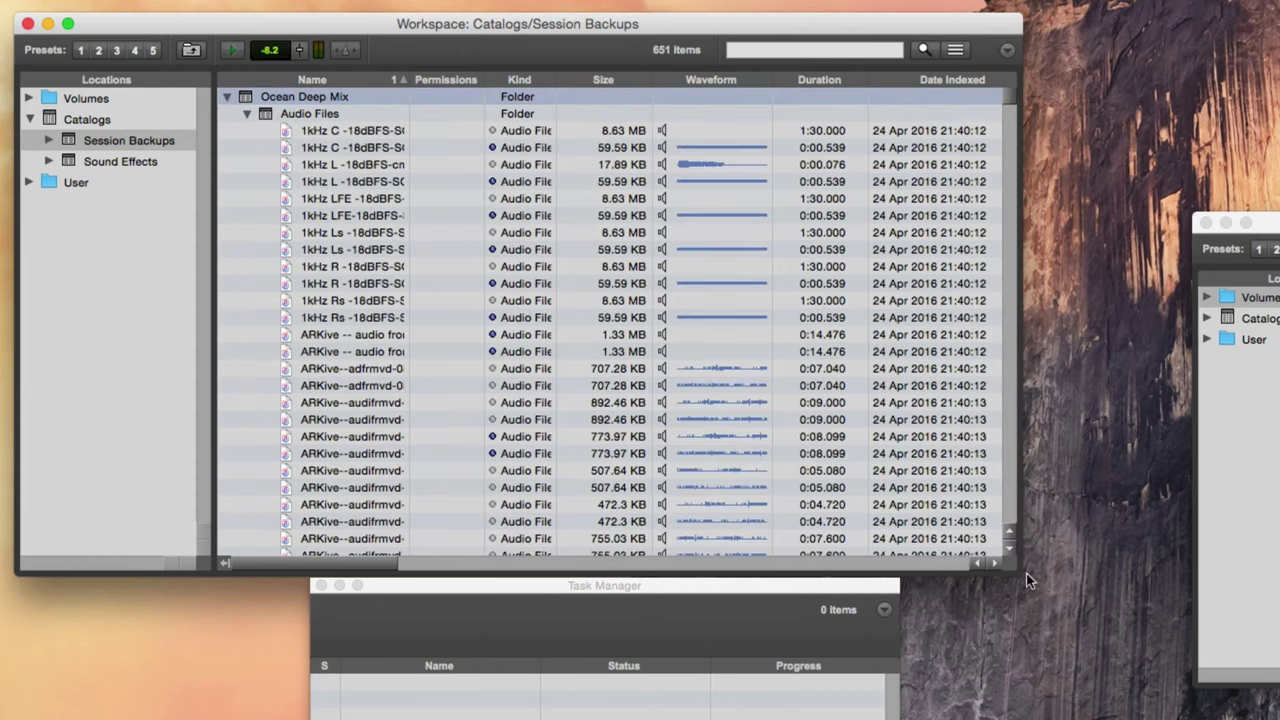
{"action": "left_click_drag", "start_coordinate": [1026, 573], "coordinate": [1275, 715]}
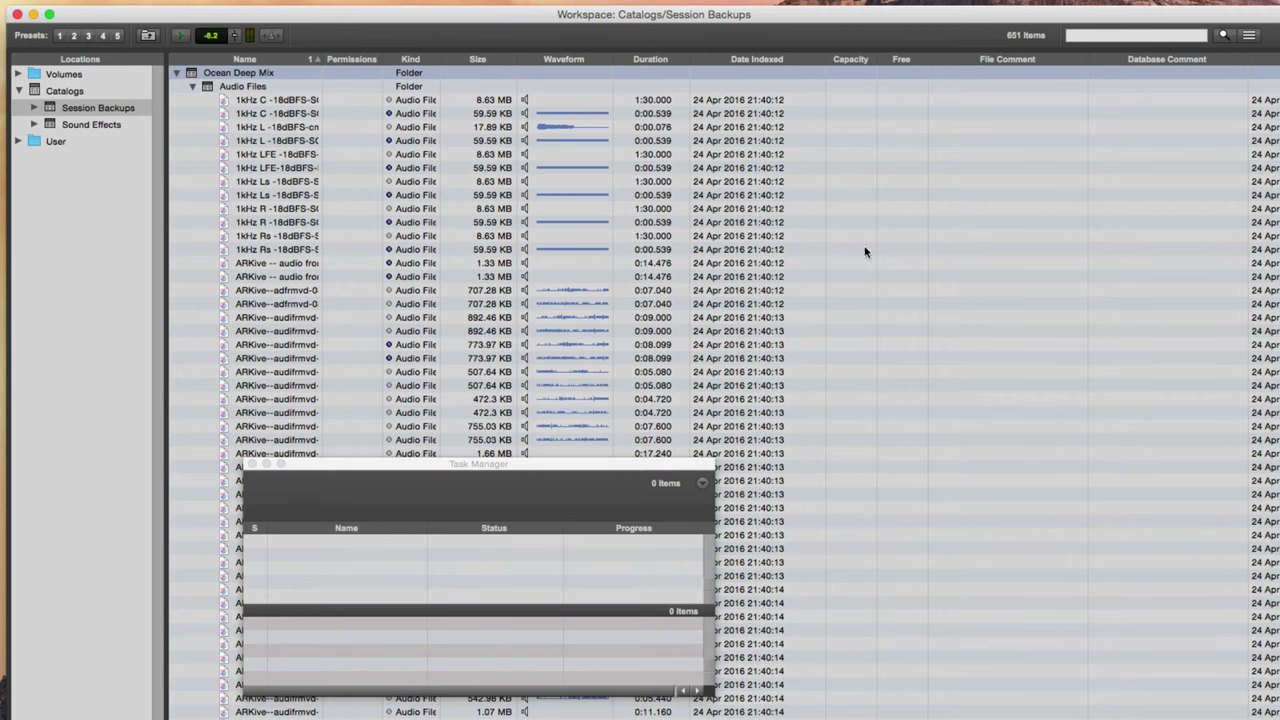
Step: Scroll through the audio files' metadata columns, check the column choices, then collapse Ocean Deep Mix
{"action": "scroll", "coordinate": [822, 245], "scroll_direction": "right", "scroll_amount": 10}
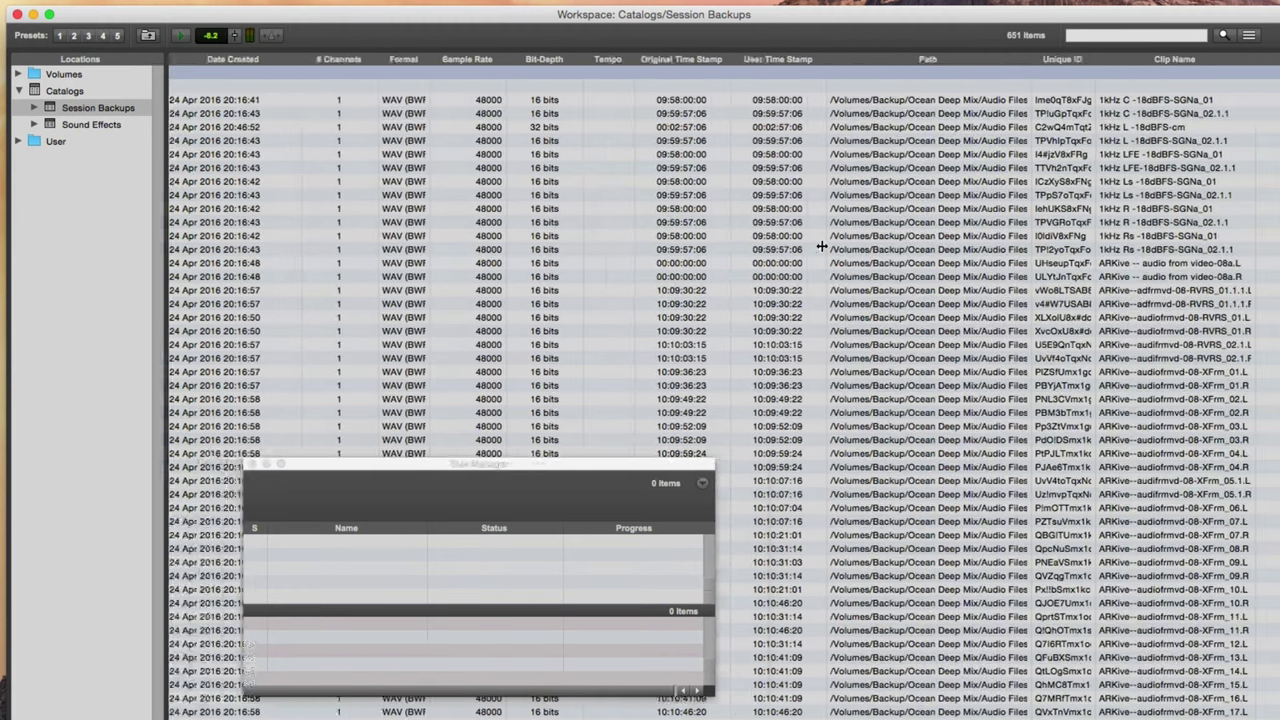
{"action": "scroll", "coordinate": [822, 245], "scroll_direction": "left", "scroll_amount": 5}
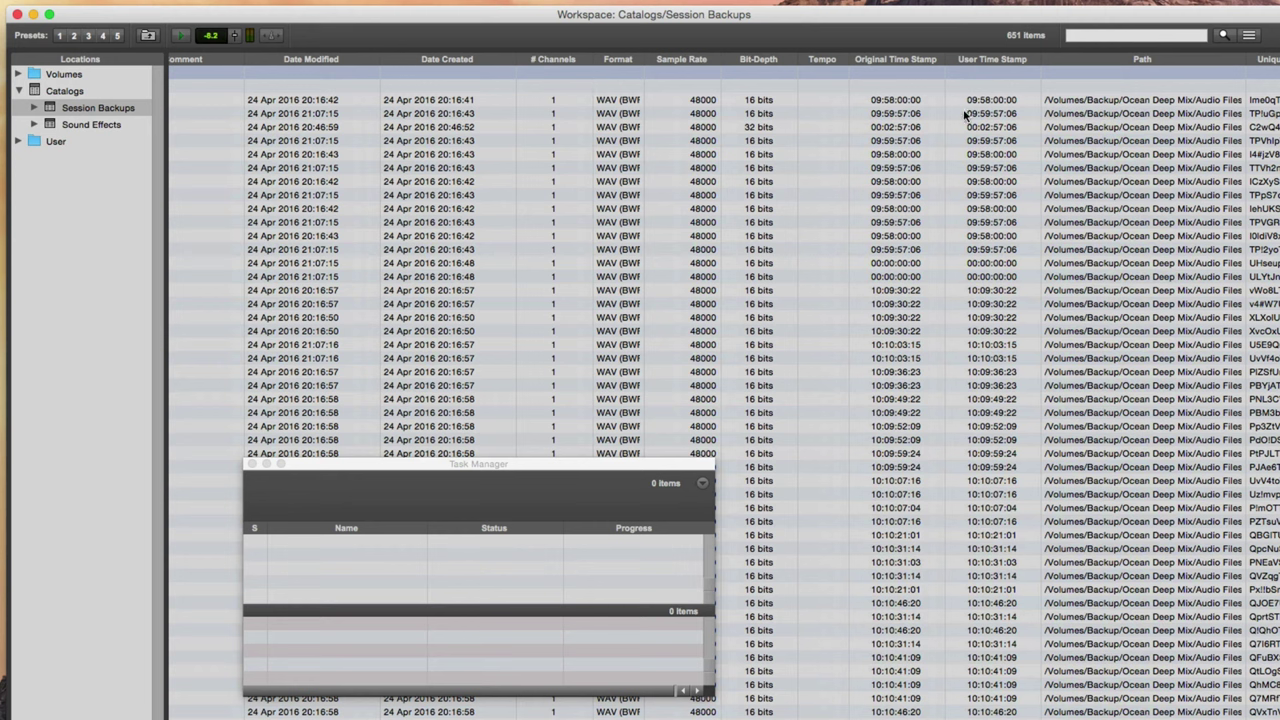
{"action": "right_click", "coordinate": [452, 62]}
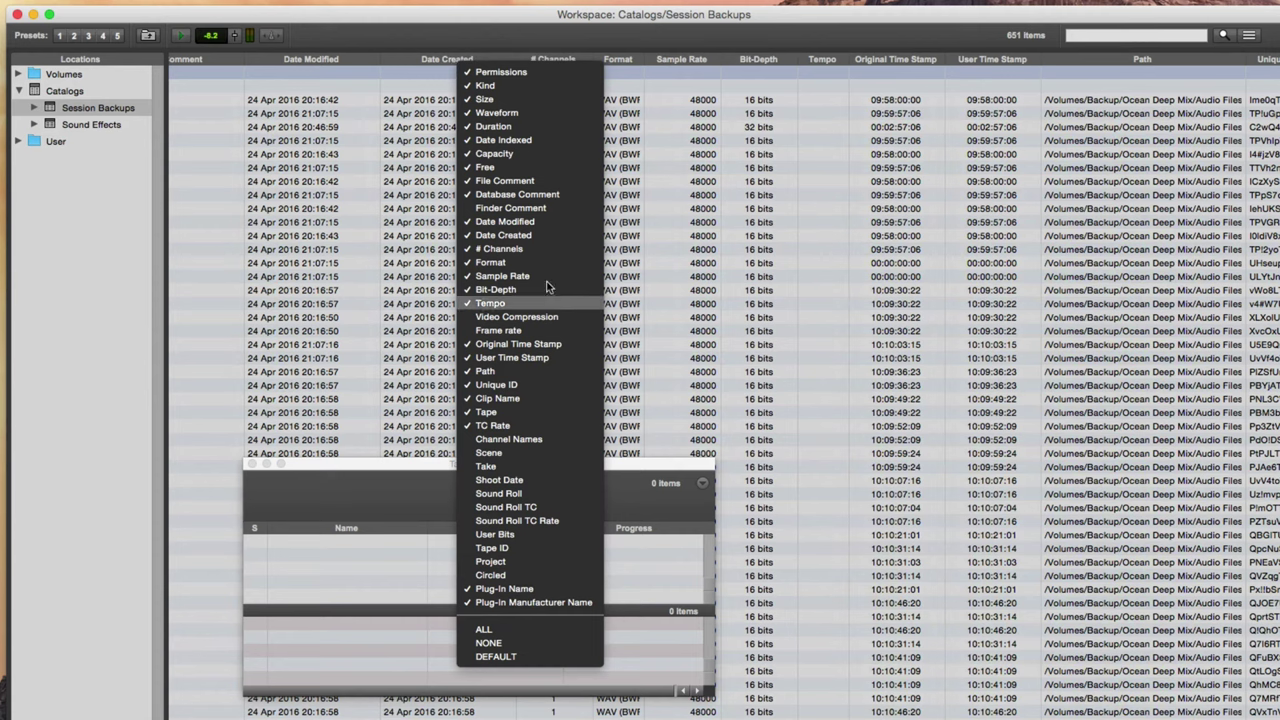
{"action": "left_click", "coordinate": [543, 111]}
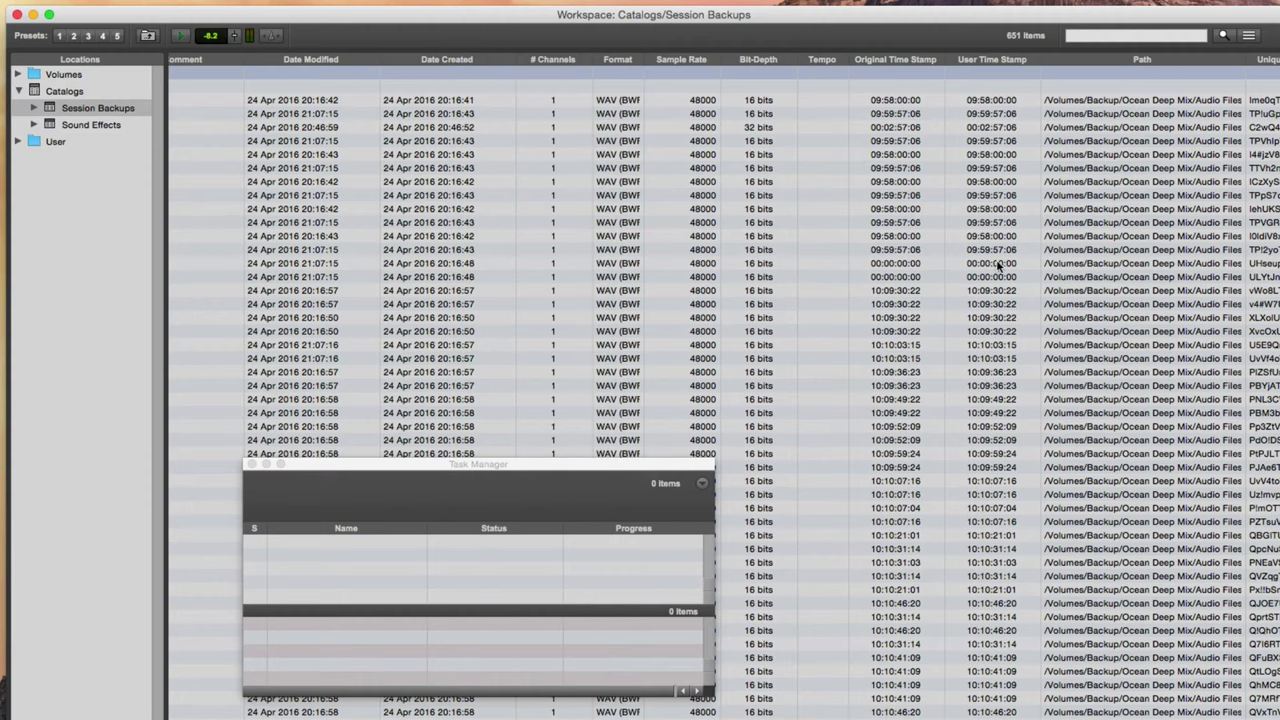
{"action": "left_click", "coordinate": [174, 73]}
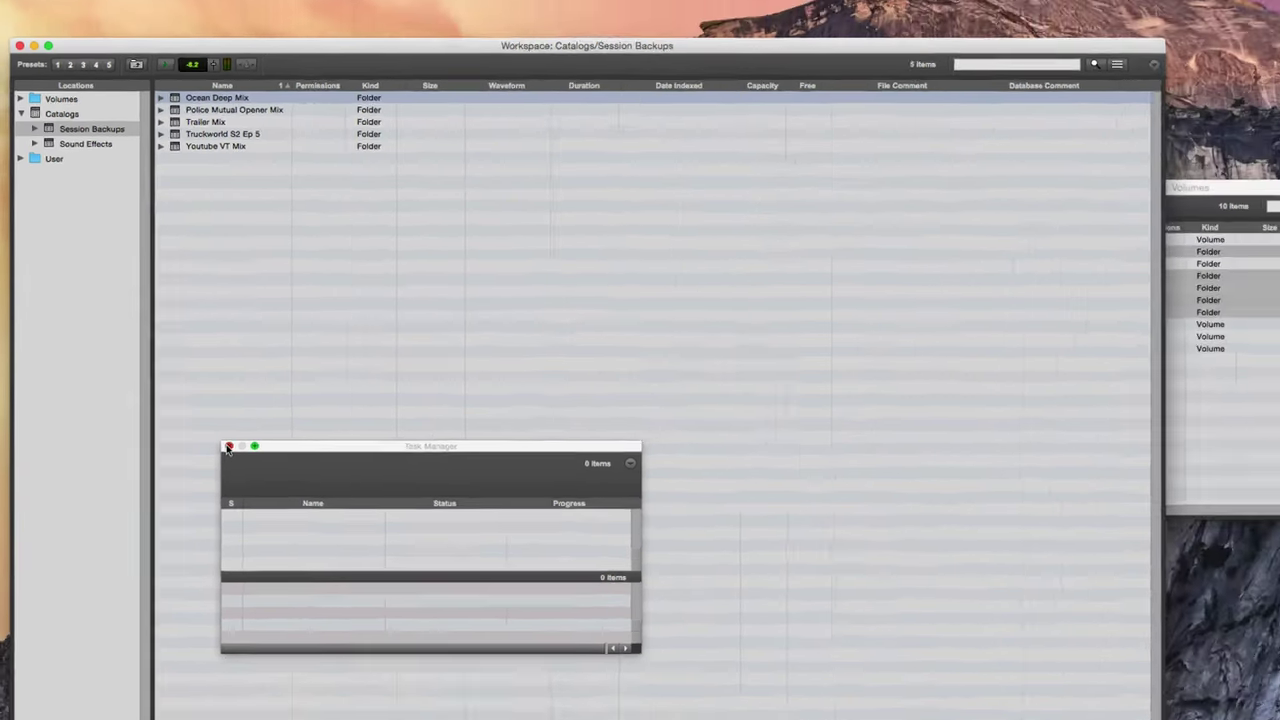
Step: Close the indexing progress window, eject the Backup drive, and relaunch Pro Tools
{"action": "left_click", "coordinate": [251, 464]}
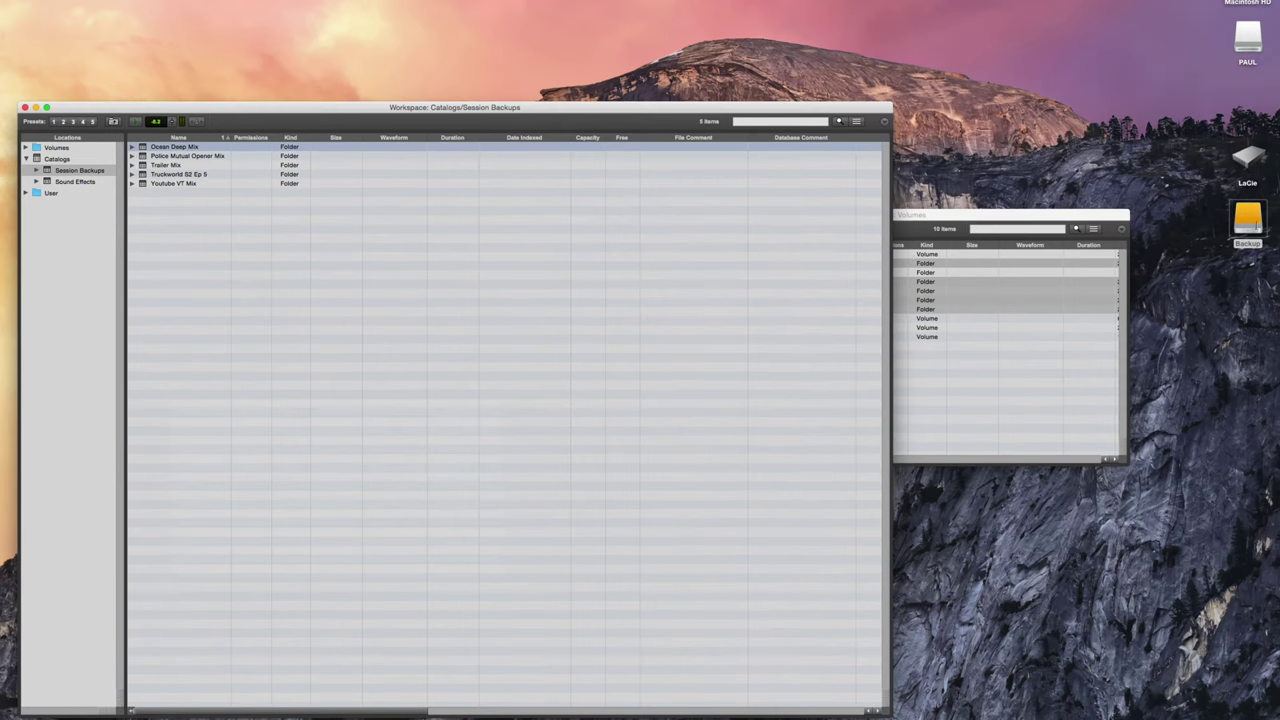
{"action": "left_click", "coordinate": [1218, 223]}
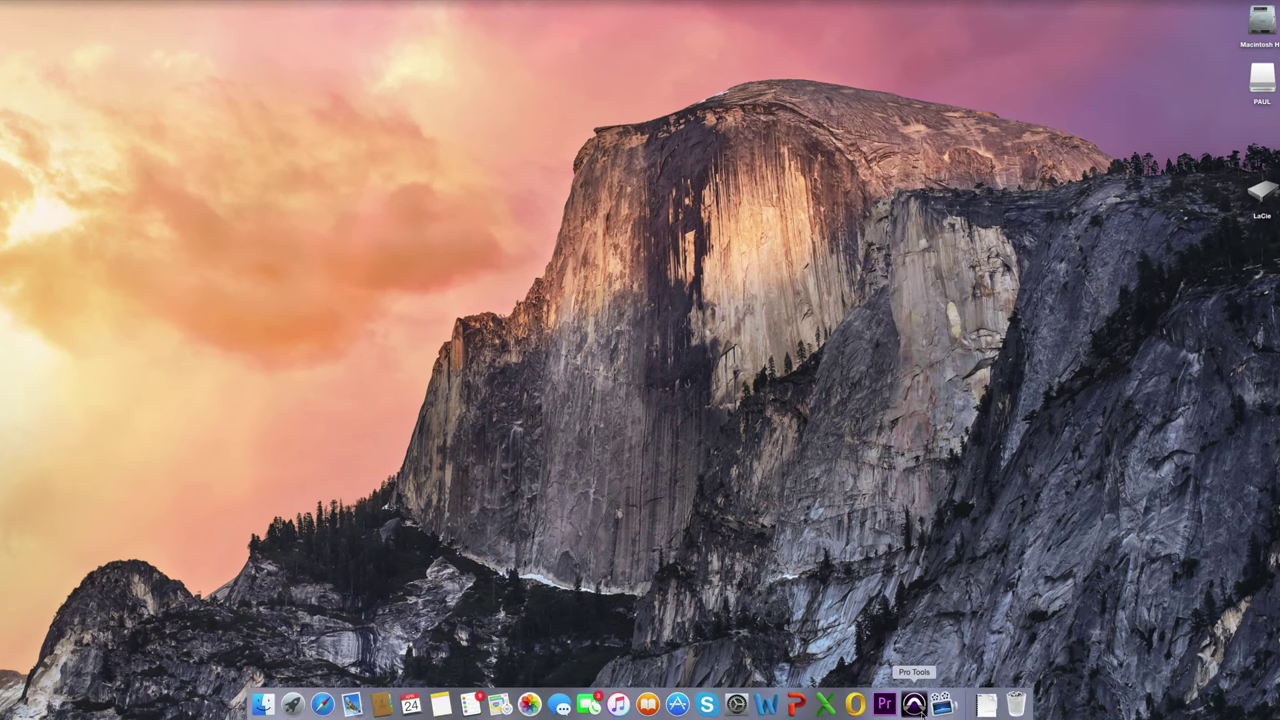
{"action": "left_click", "coordinate": [920, 708]}
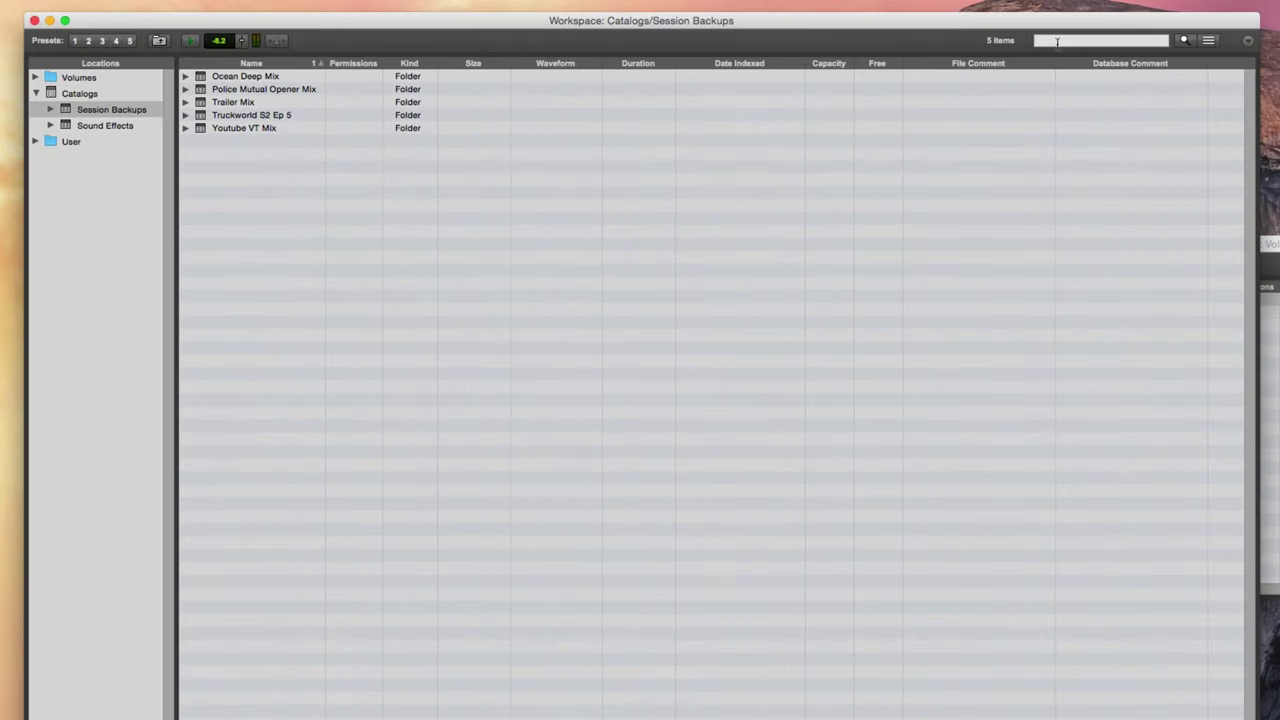
Step: Search the Session Backups catalog for 'vo comp' and select the first result
{"action": "left_click", "coordinate": [1070, 42]}
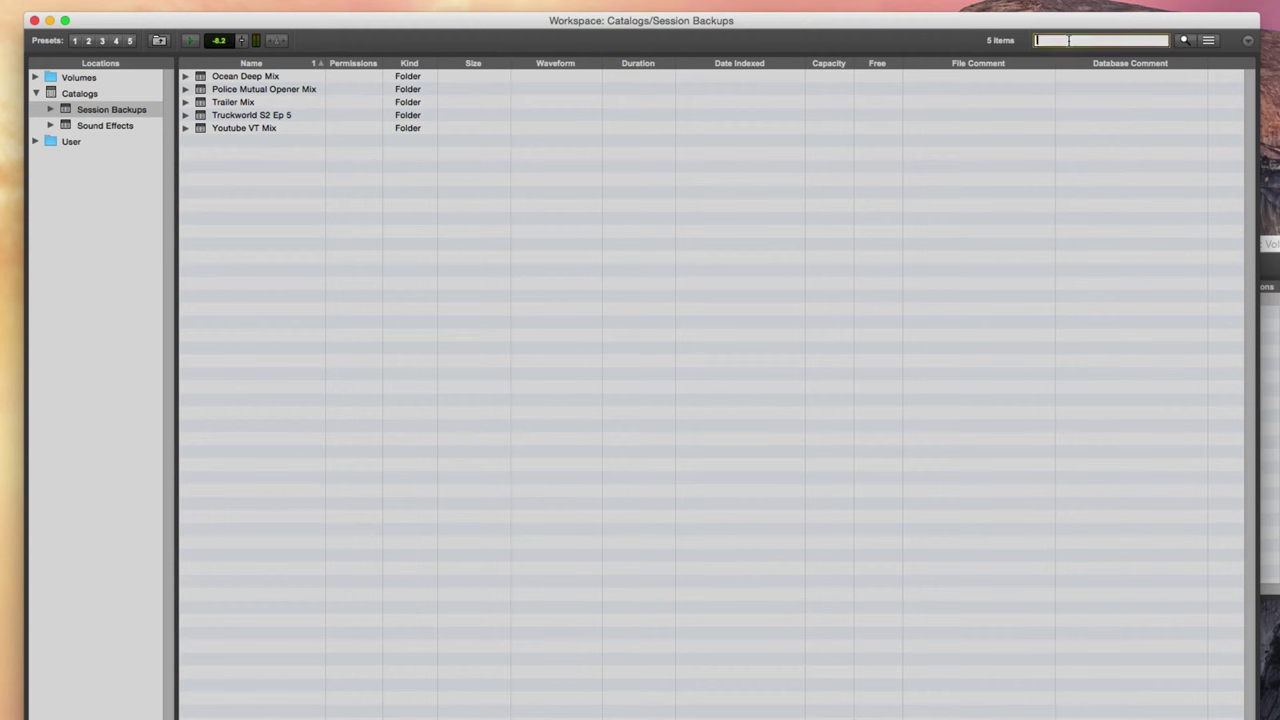
{"action": "type", "text": "vo comp"}
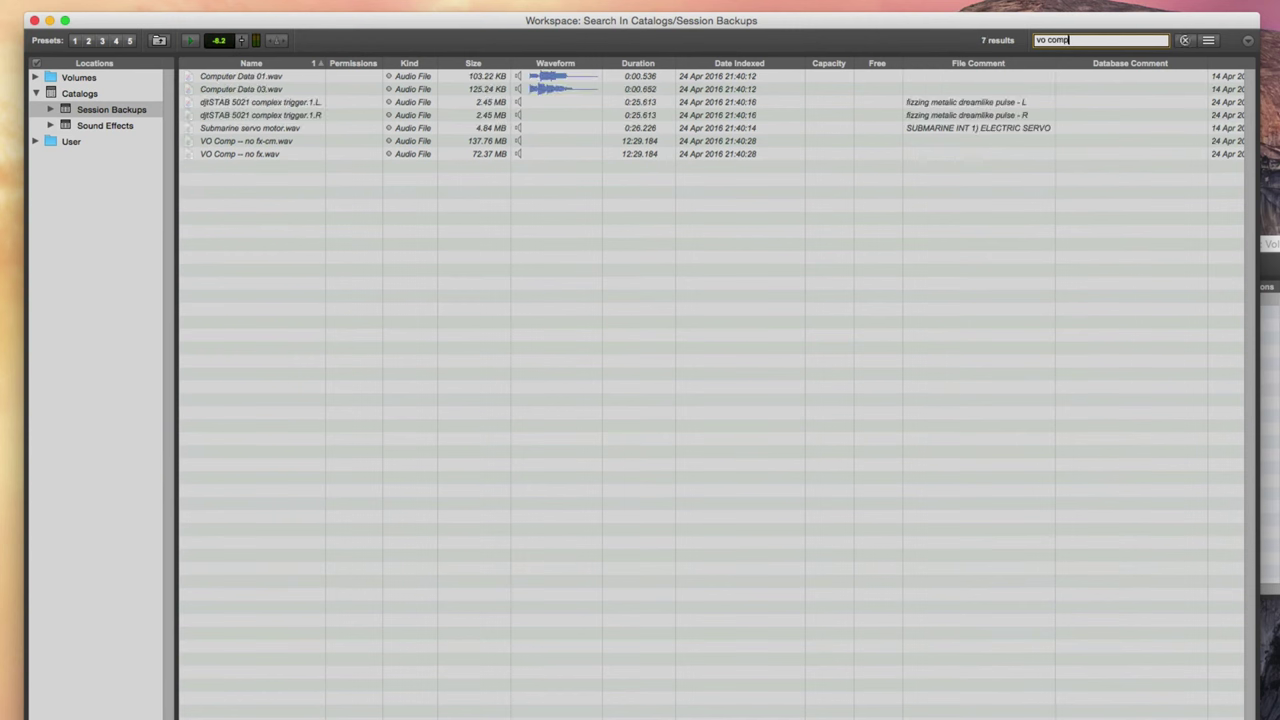
{"action": "left_click", "coordinate": [271, 142]}
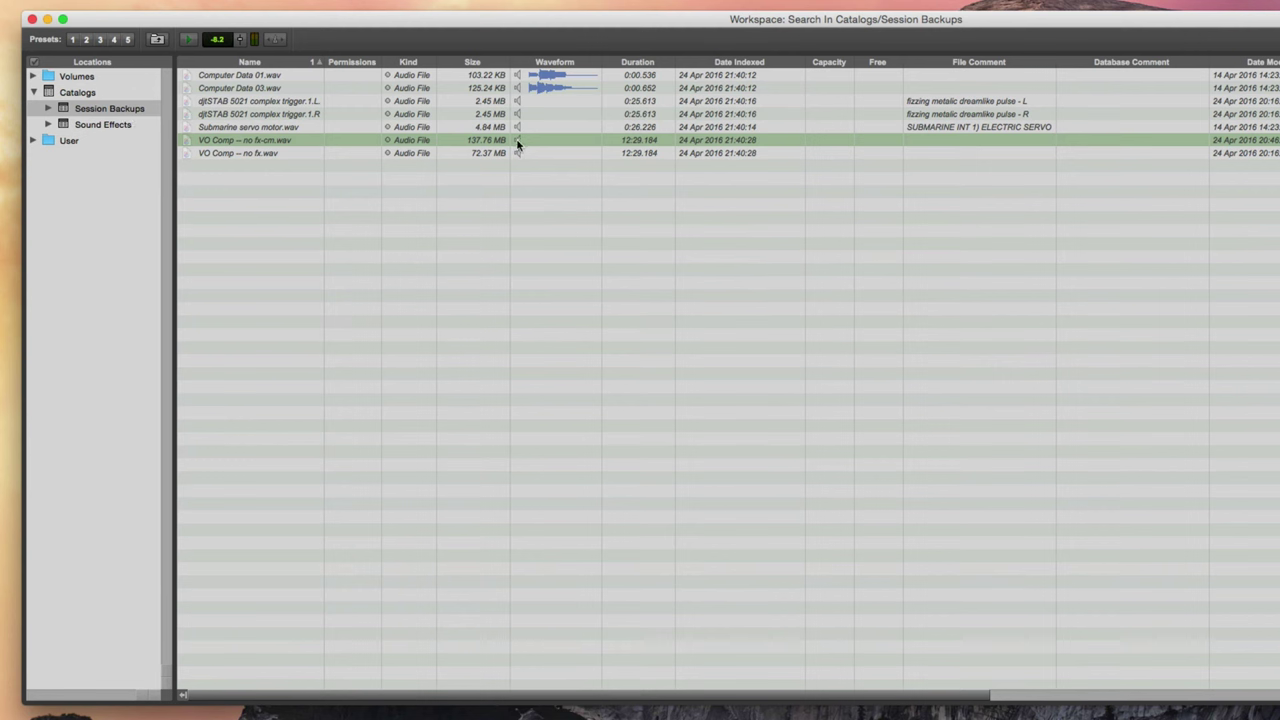
Step: Widen the Path column so each result's full Backup-drive path is readable
{"action": "scroll", "coordinate": [896, 165], "scroll_direction": "right", "scroll_amount": 10}
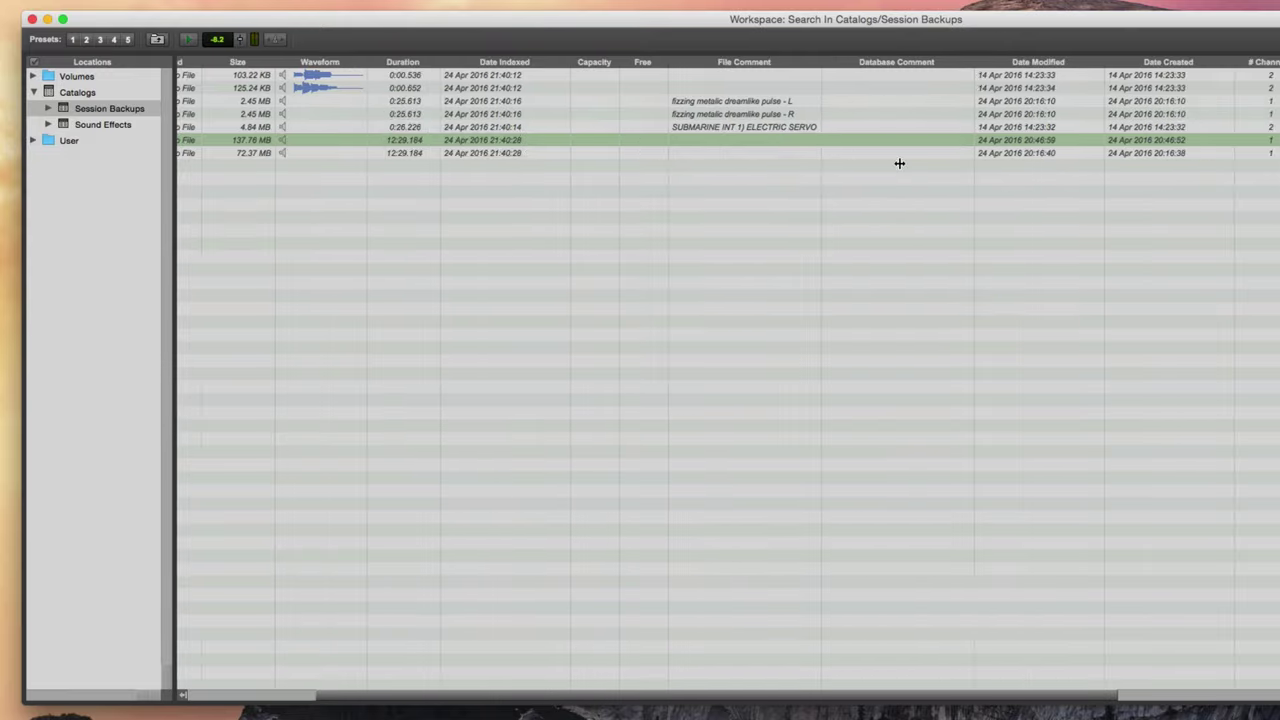
{"action": "scroll", "coordinate": [900, 163], "scroll_direction": "right", "scroll_amount": 13}
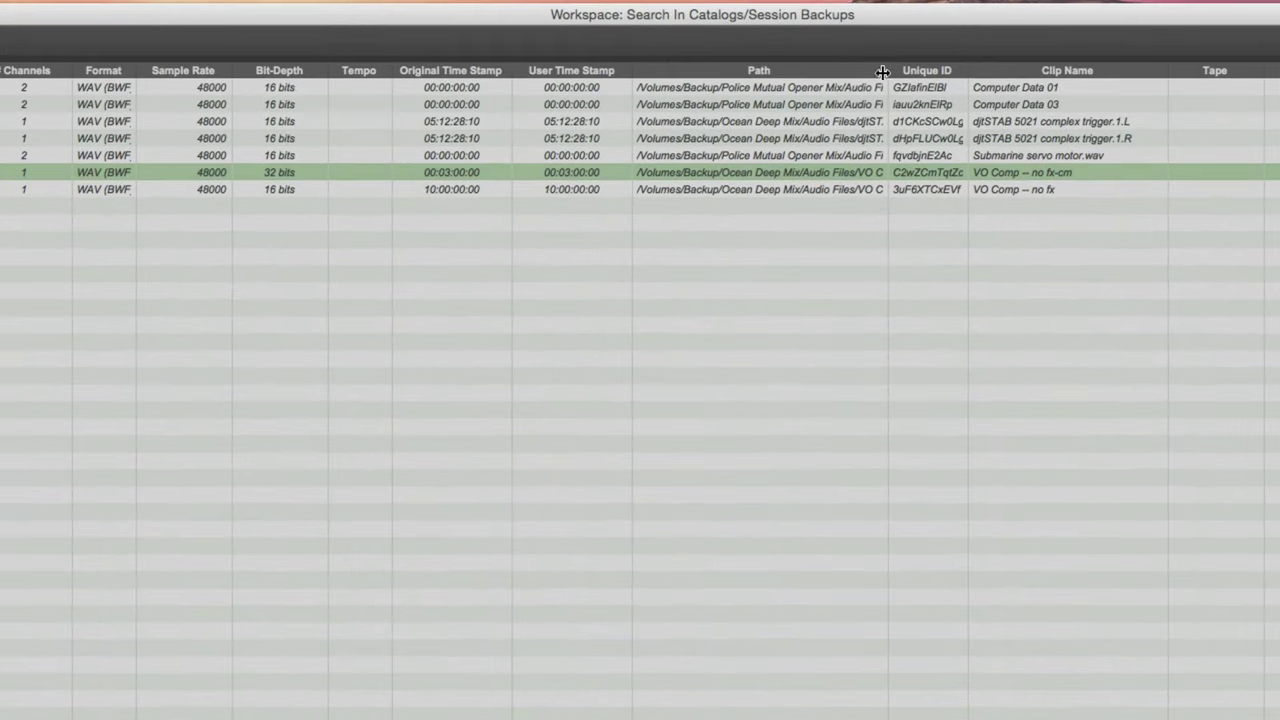
{"action": "right_click", "coordinate": [773, 71]}
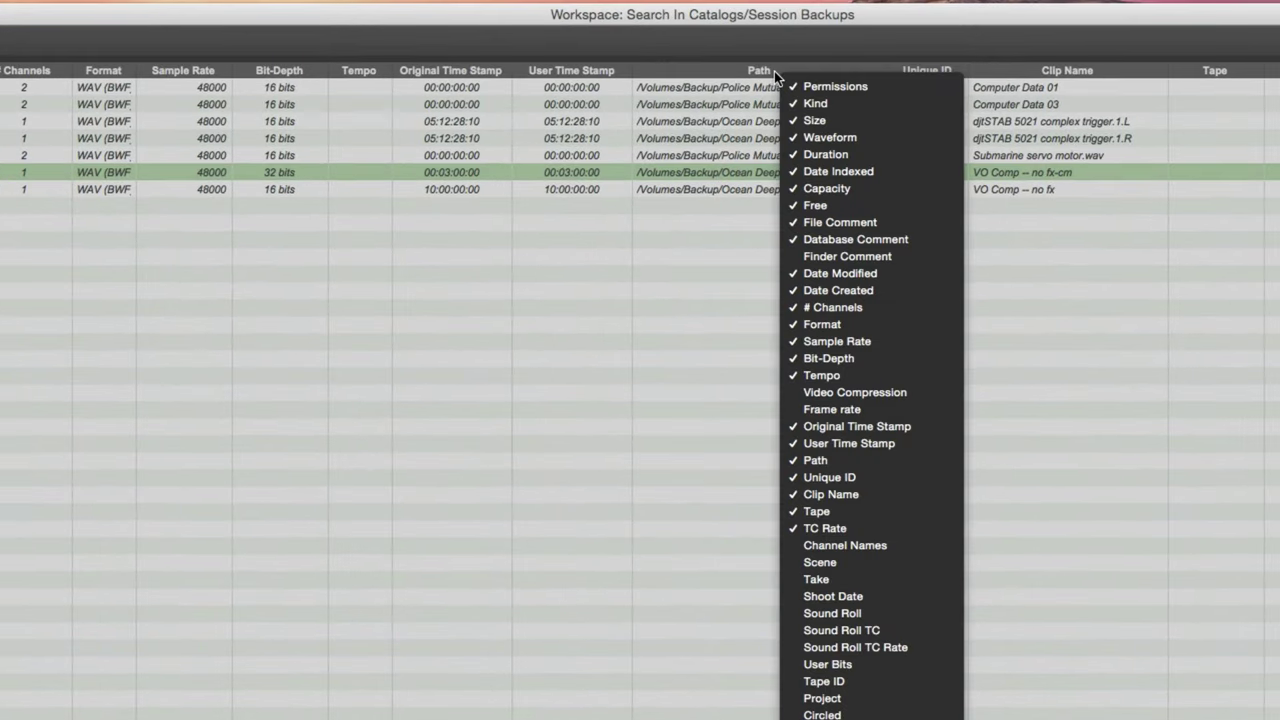
{"action": "left_click", "coordinate": [884, 68]}
{"action": "left_click_drag", "start_coordinate": [884, 70], "coordinate": [1186, 70]}
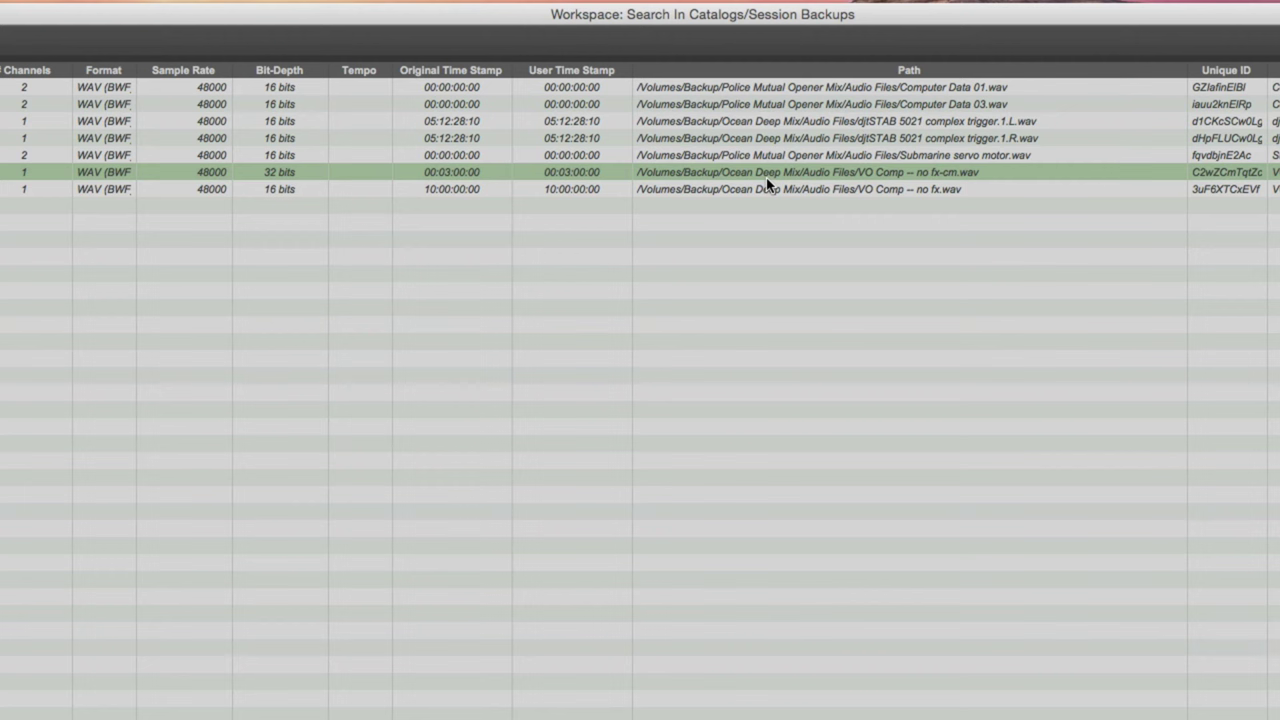
Step: Create a new session and rearrange the search and mix windows to reveal the Edit window
{"action": "key", "text": "super+n"}
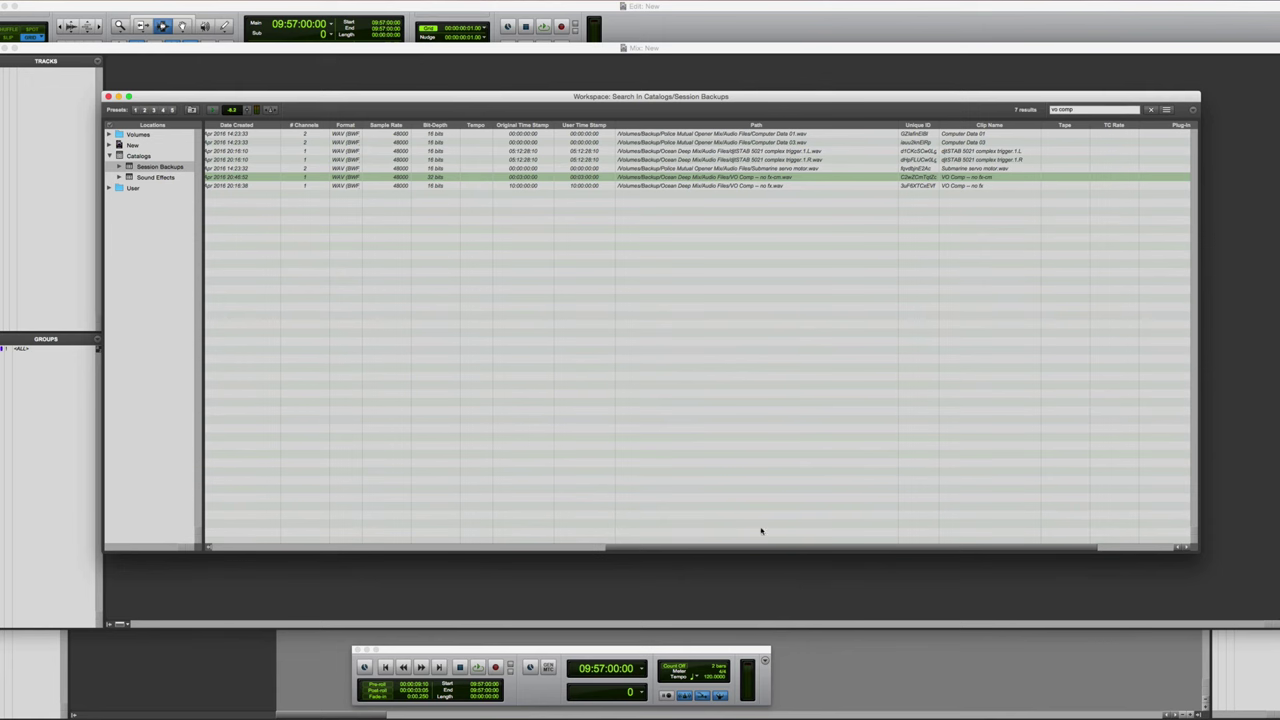
{"action": "left_click_drag", "start_coordinate": [437, 97], "coordinate": [412, 177]}
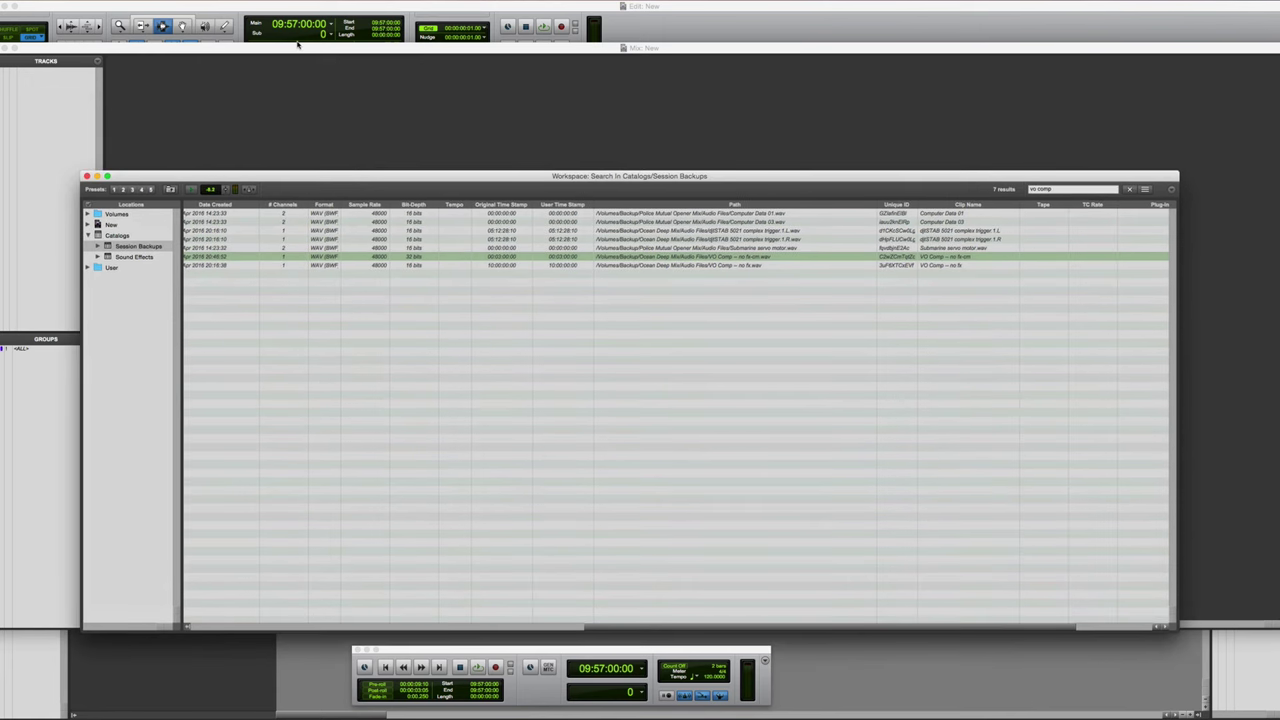
{"action": "left_click_drag", "start_coordinate": [298, 46], "coordinate": [319, 269]}
{"action": "scroll", "coordinate": [234, 259], "scroll_direction": "left", "scroll_amount": 10}
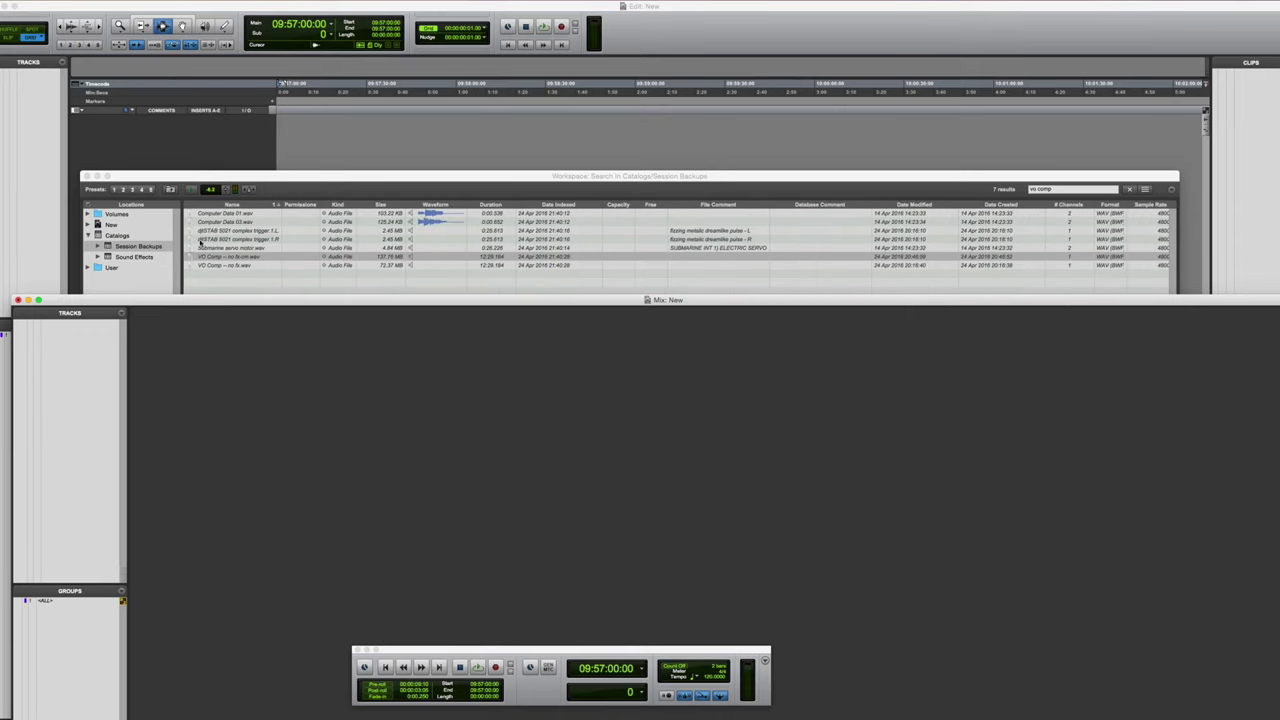
Step: Drag VO Comp -- no fx-cm onto a new track, choosing Skip All for missing files
{"action": "left_click_drag", "start_coordinate": [215, 257], "coordinate": [318, 150]}
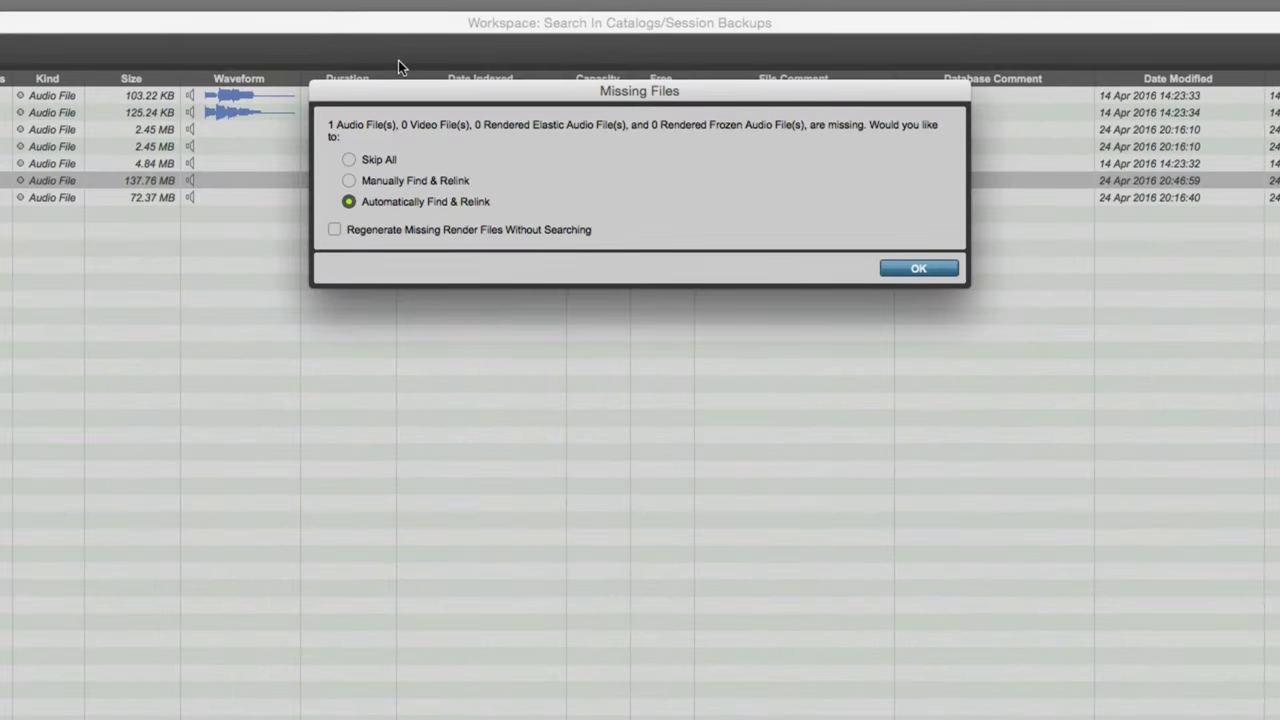
{"action": "left_click", "coordinate": [350, 160]}
{"action": "left_click", "coordinate": [917, 268]}
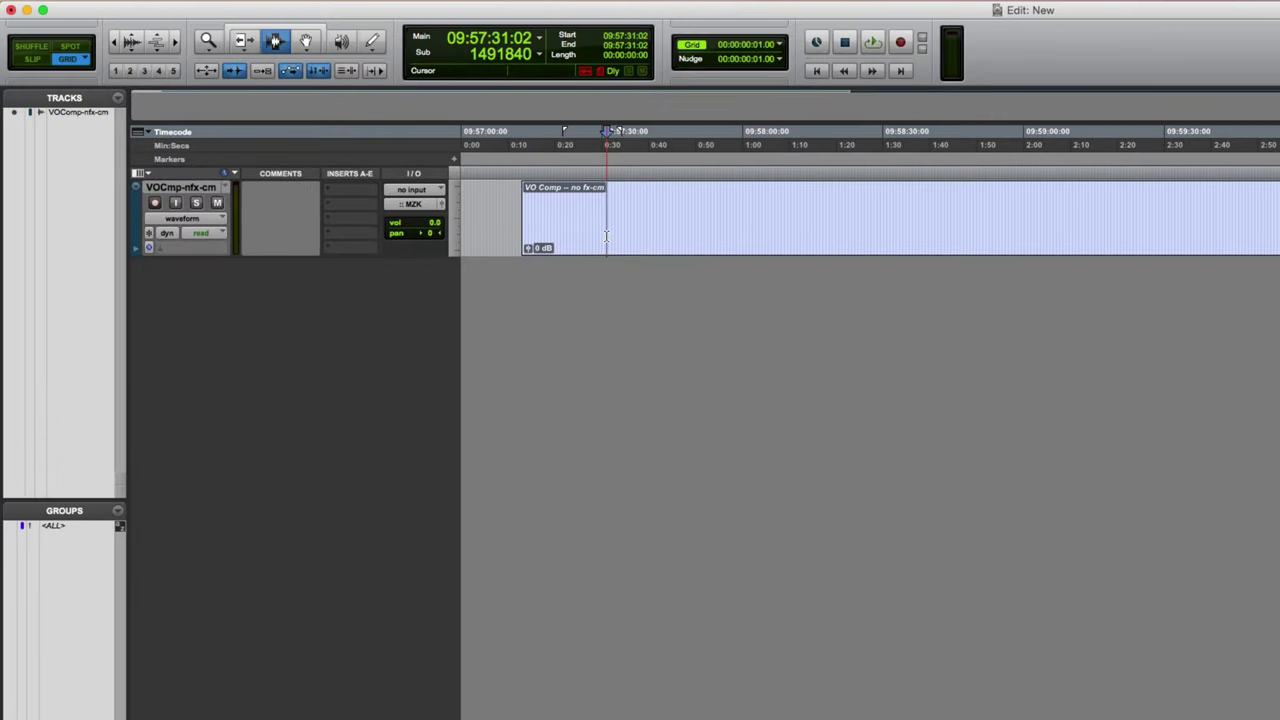
Step: Zoom the timeline out to fit the whole imported voice-over clip
{"action": "key", "text": "super+bracketleft"}
{"action": "key", "text": "super+bracketleft"}
{"action": "key", "text": "super+bracketleft"}
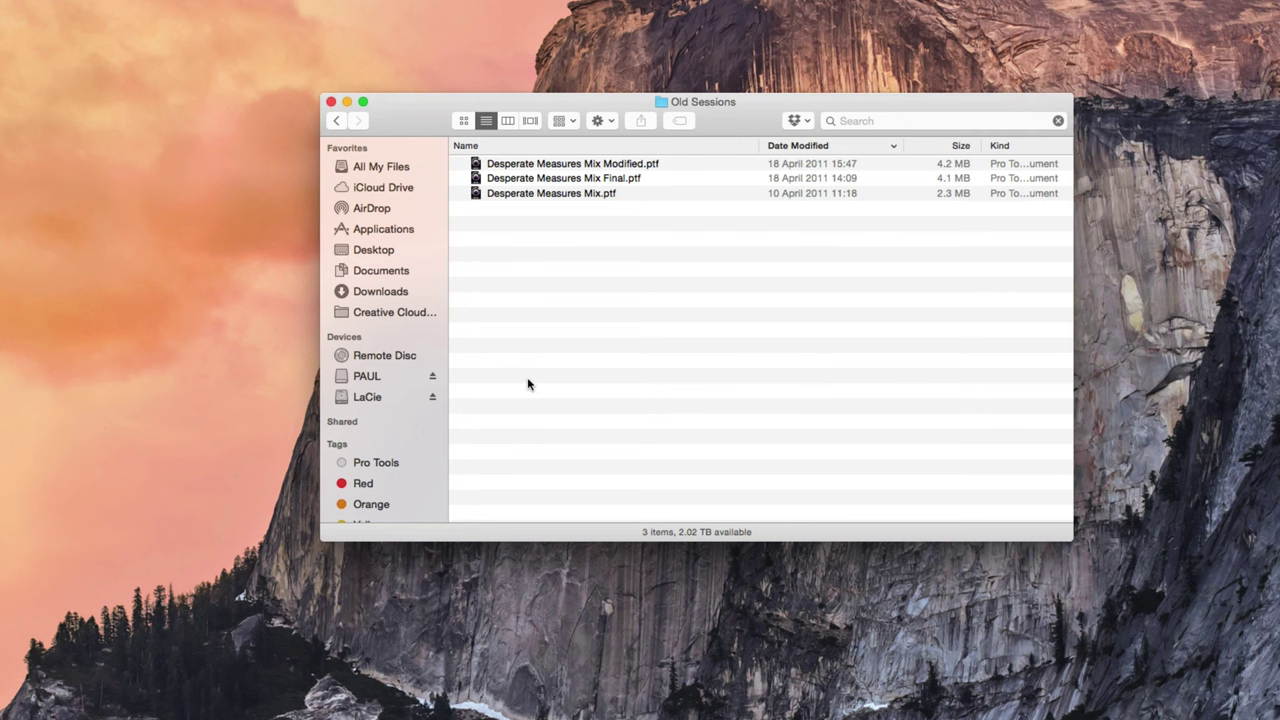
Step: Open Desperate Measures Mix Modified.ptf, answering No to Session Notes and Missing AAX Plug-Ins
{"action": "double_click", "coordinate": [678, 167]}
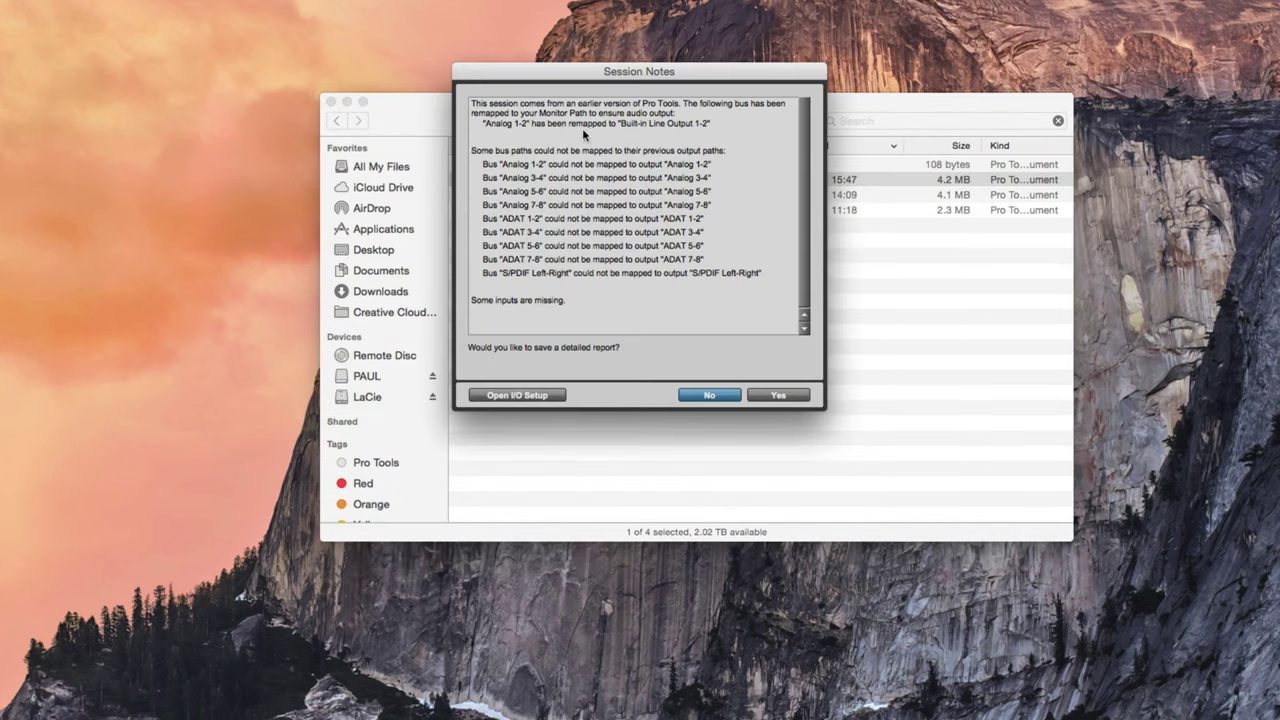
{"action": "left_click", "coordinate": [711, 398]}
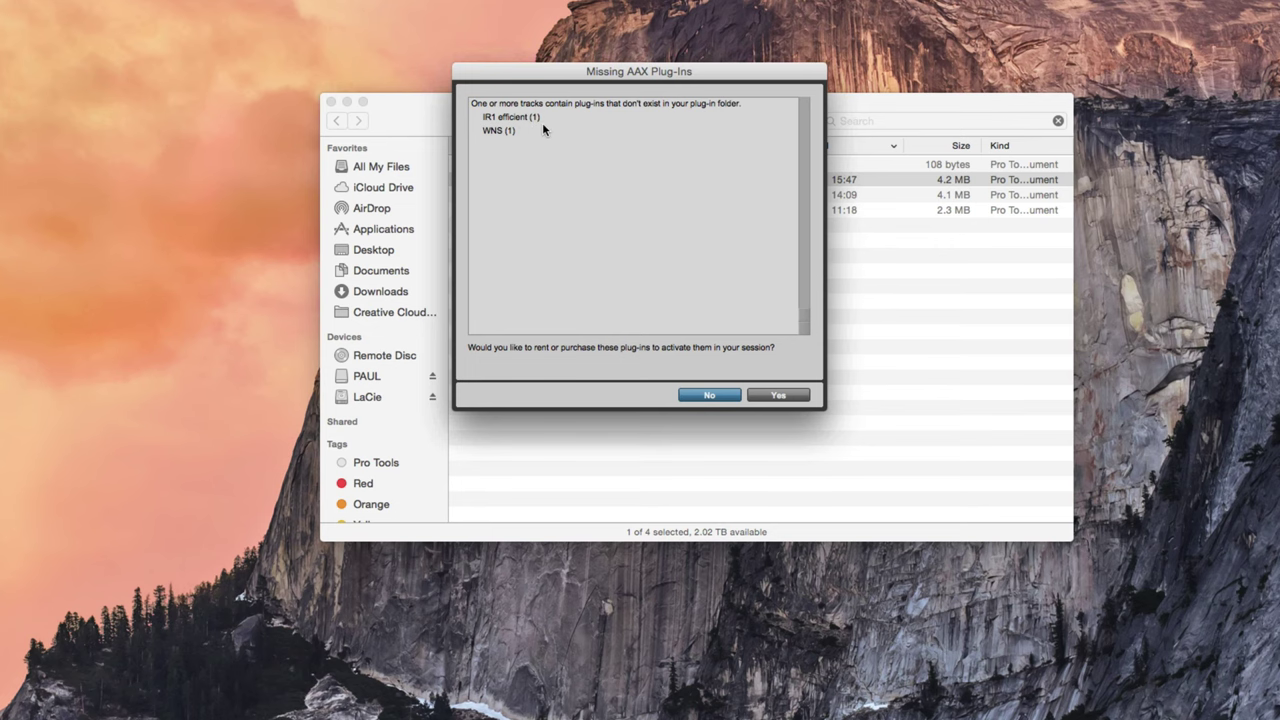
{"action": "left_click", "coordinate": [710, 396]}
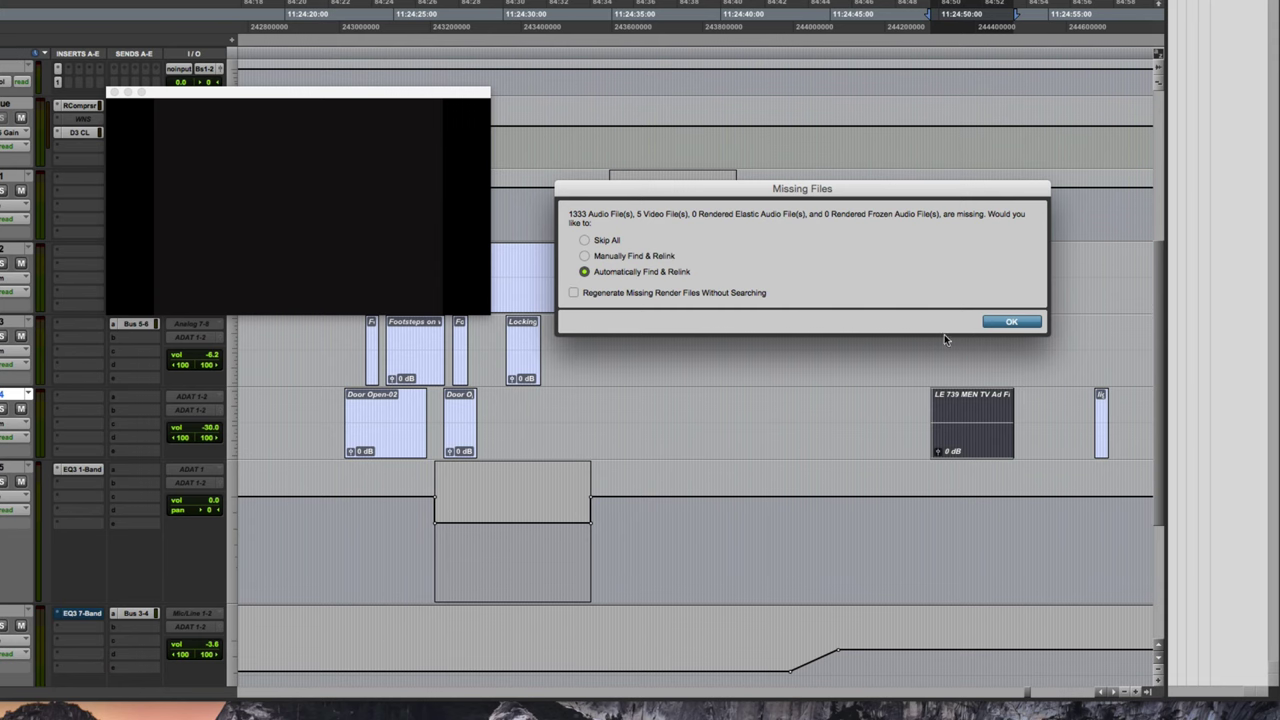
Step: Accept Automatically Find & Relink for missing files and enlarge the Edit window to fill the screen
{"action": "left_click", "coordinate": [1005, 321]}
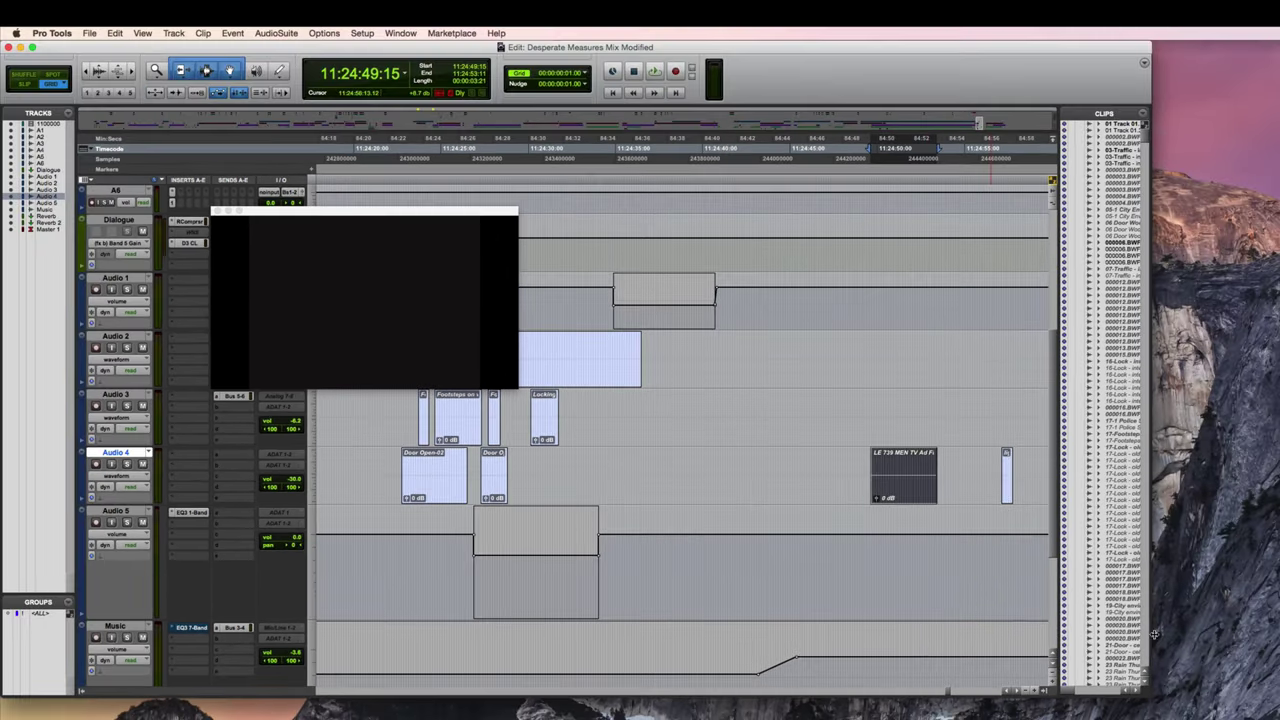
{"action": "left_click_drag", "start_coordinate": [1155, 633], "coordinate": [1278, 700]}
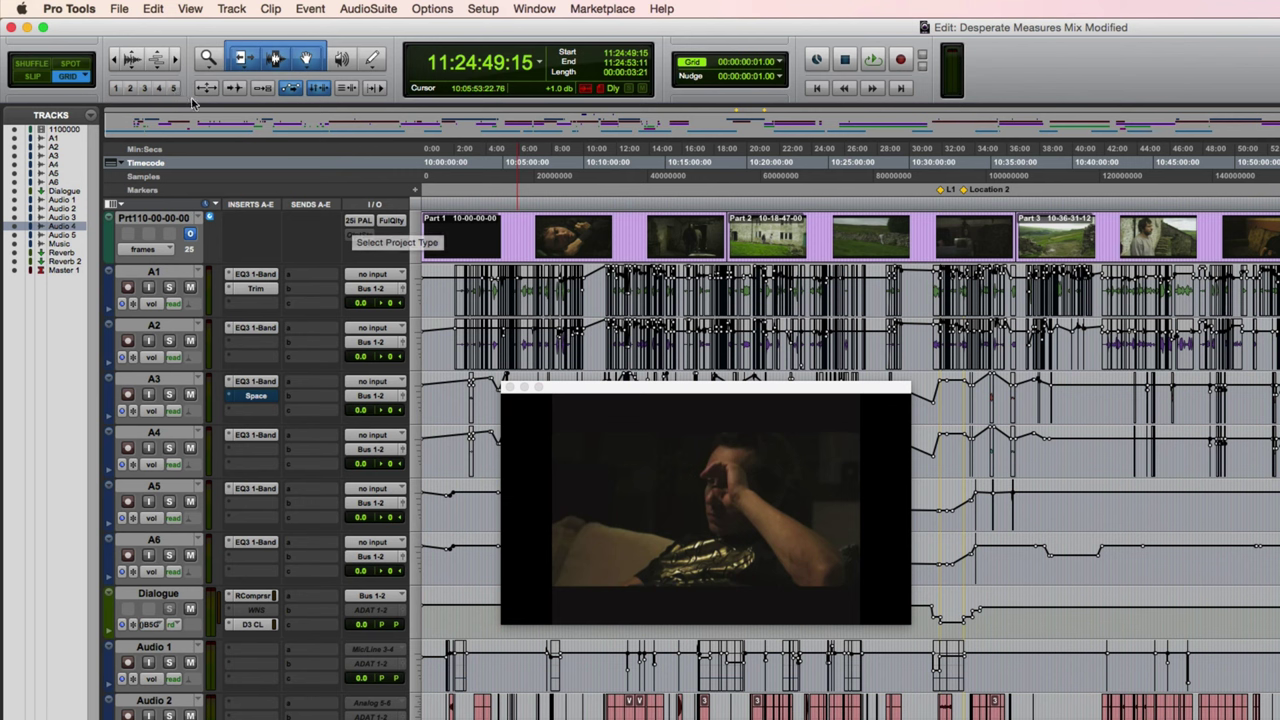
{"action": "left_click", "coordinate": [119, 9]}
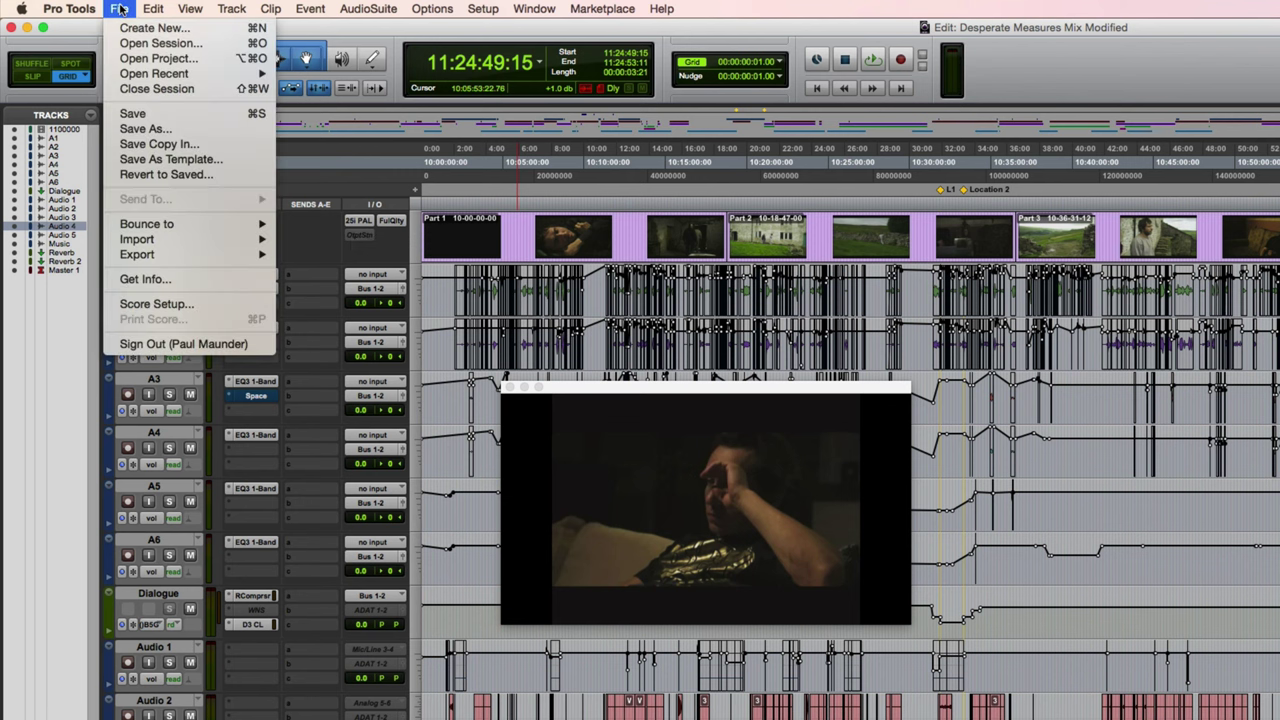
Step: Save As 'Desperate Measures Mix PT12', replacing 'Modified' in the name with PT12
{"action": "left_click", "coordinate": [188, 116]}
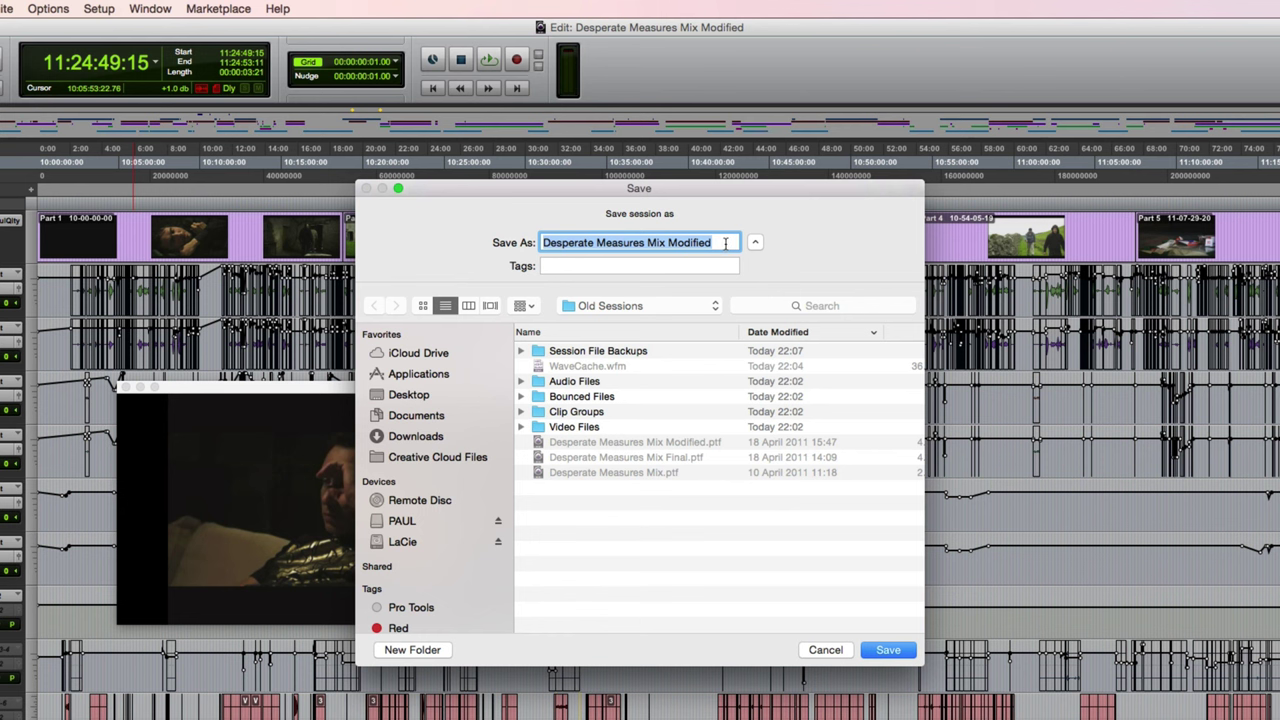
{"action": "left_click", "coordinate": [726, 243]}
{"action": "key", "text": "BackSpace"}
{"action": "key", "text": "BackSpace"}
{"action": "key", "text": "BackSpace"}
{"action": "key", "text": "BackSpace"}
{"action": "key", "text": "BackSpace"}
{"action": "key", "text": "BackSpace"}
{"action": "key", "text": "BackSpace"}
{"action": "key", "text": "BackSpace"}
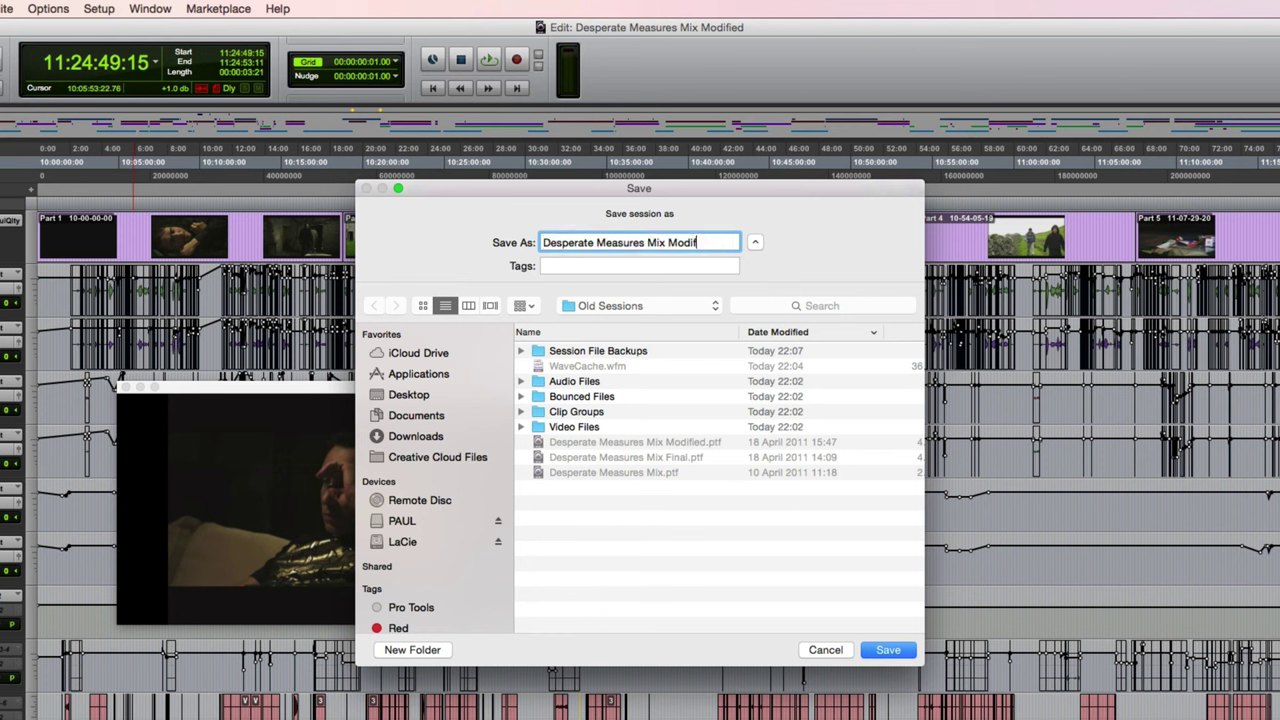
{"action": "type", "text": "PT12"}
{"action": "left_click", "coordinate": [905, 652]}
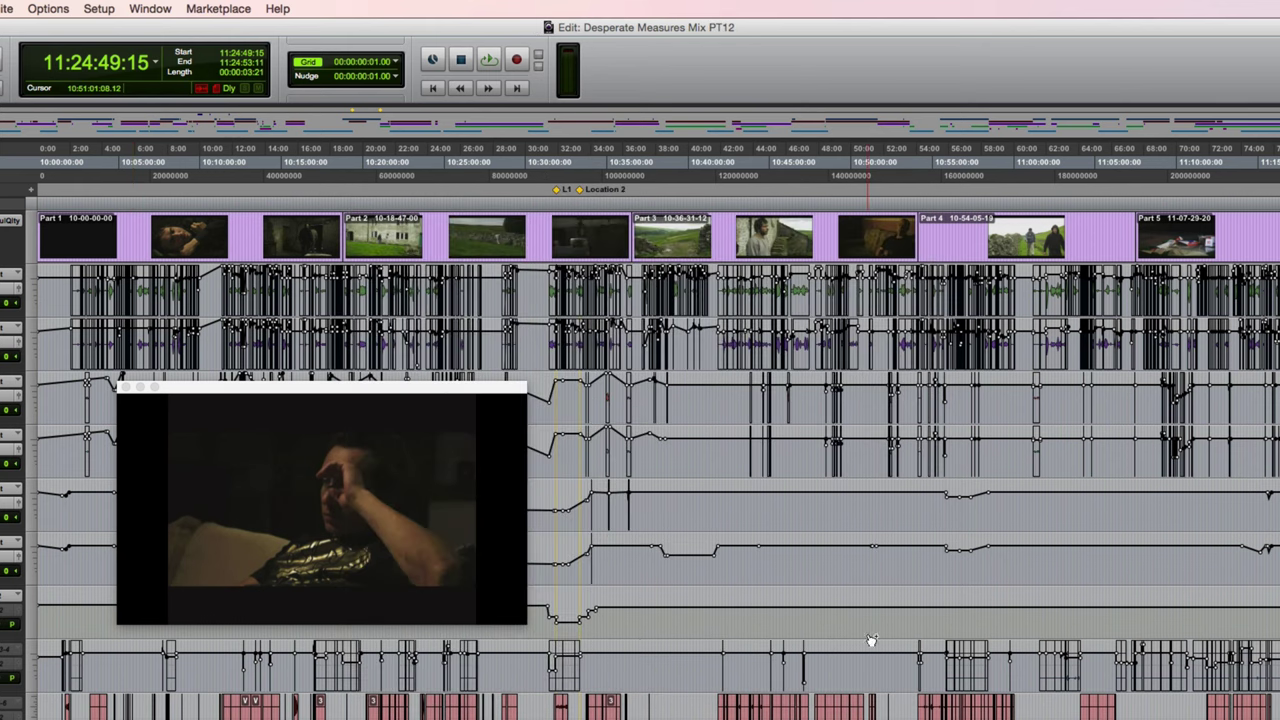
{"action": "key", "text": "super+Tab"}
{"action": "key", "text": "super+Tab"}
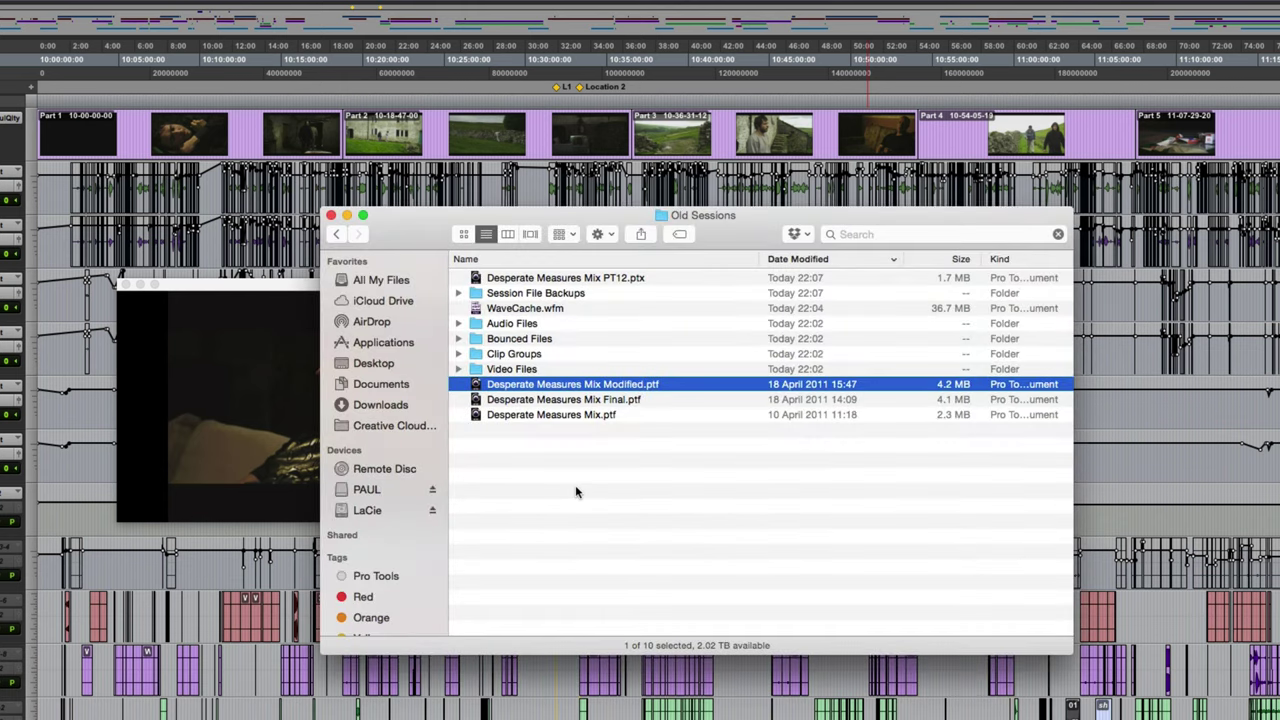
Step: Select the 1.7 MB Desperate Measures Mix PT12.ptx file beside the older .ptf sessions in Old Sessions
{"action": "left_click", "coordinate": [612, 280]}
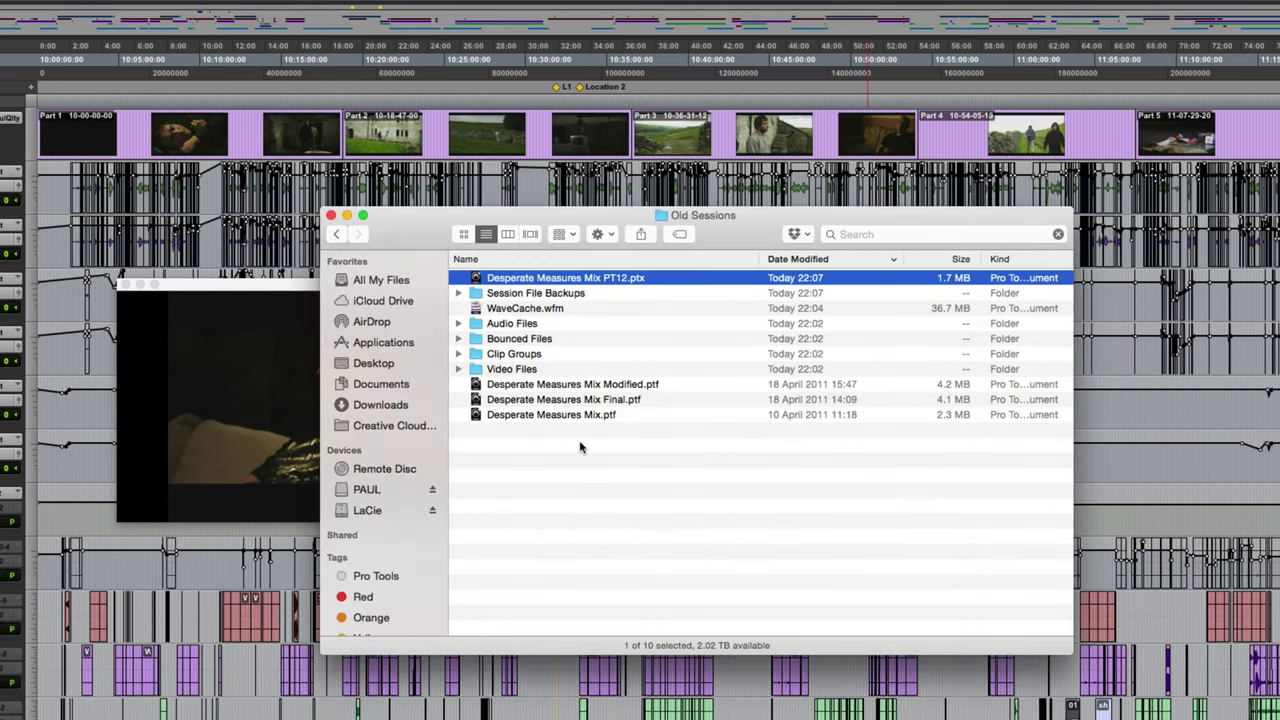